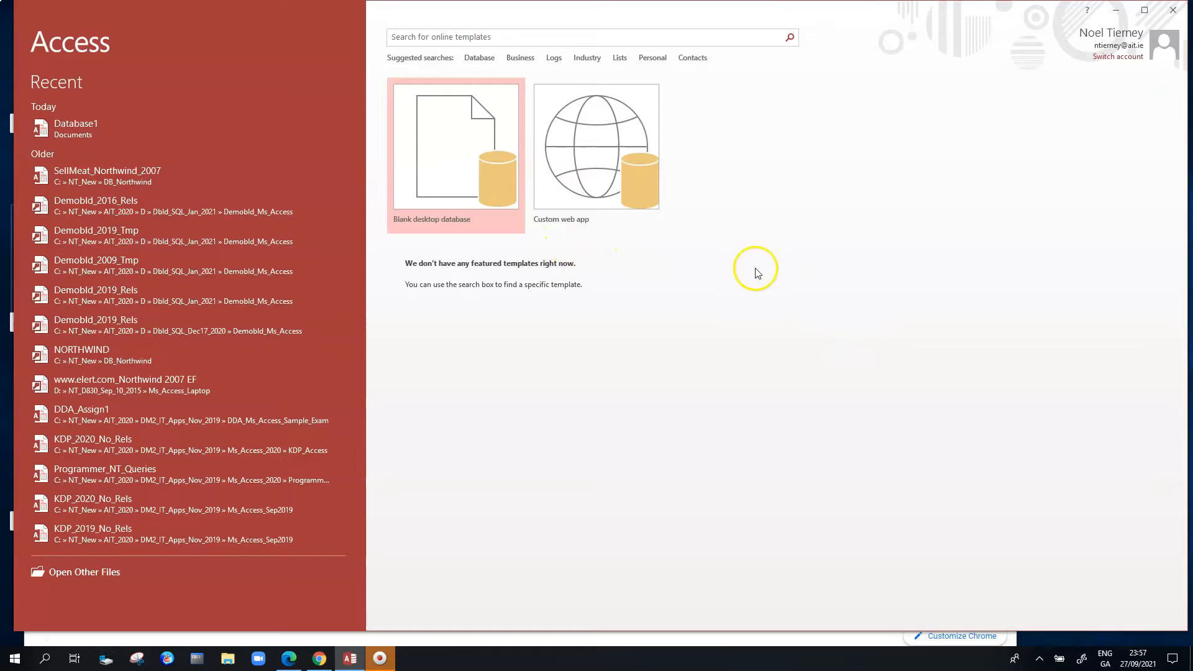
- Create a blank desktop database named DDA in the DDA_Screencasts folder on the Desktop
left_click(450, 156)
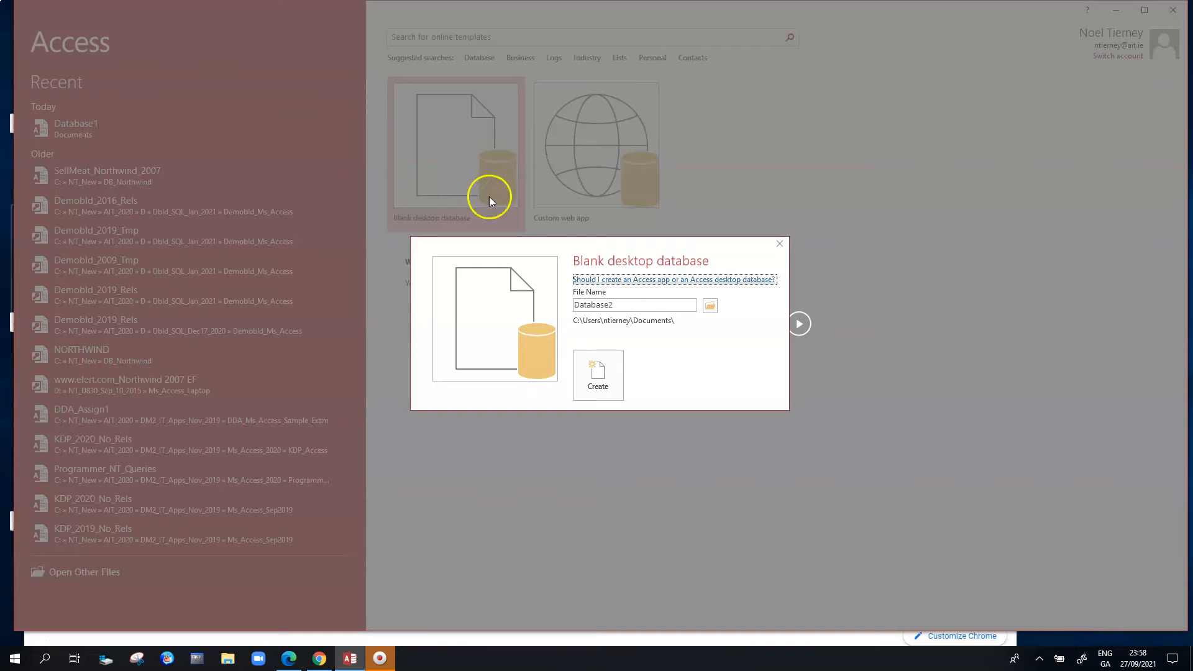
double_click(633, 299)
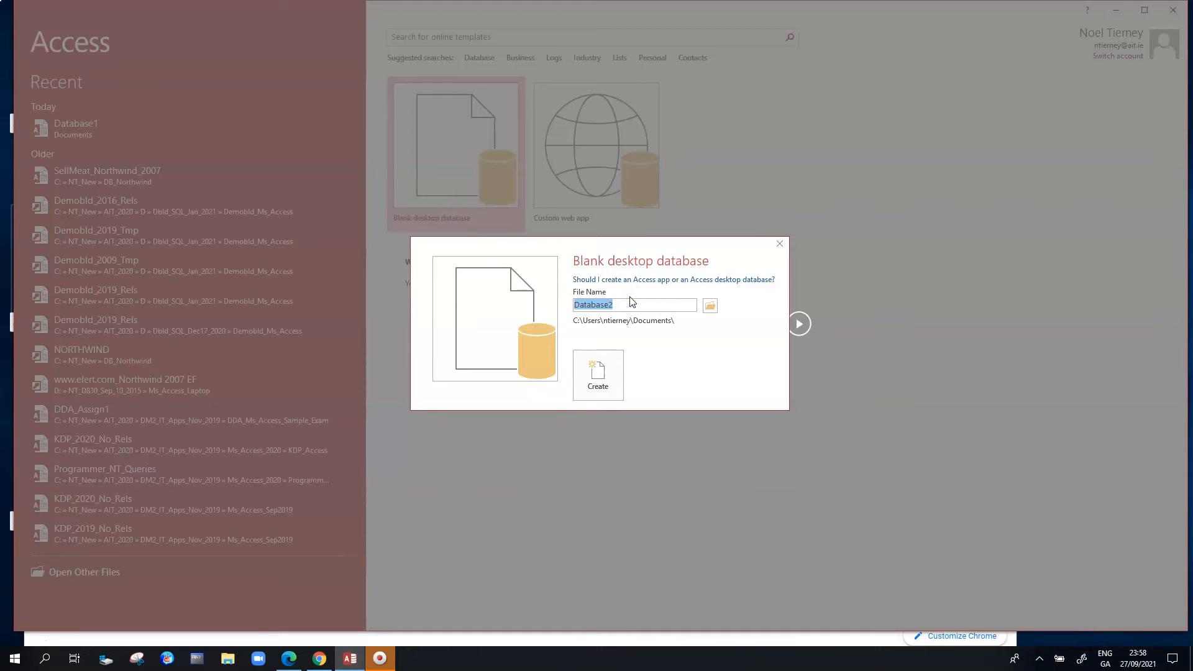
type("DDA")
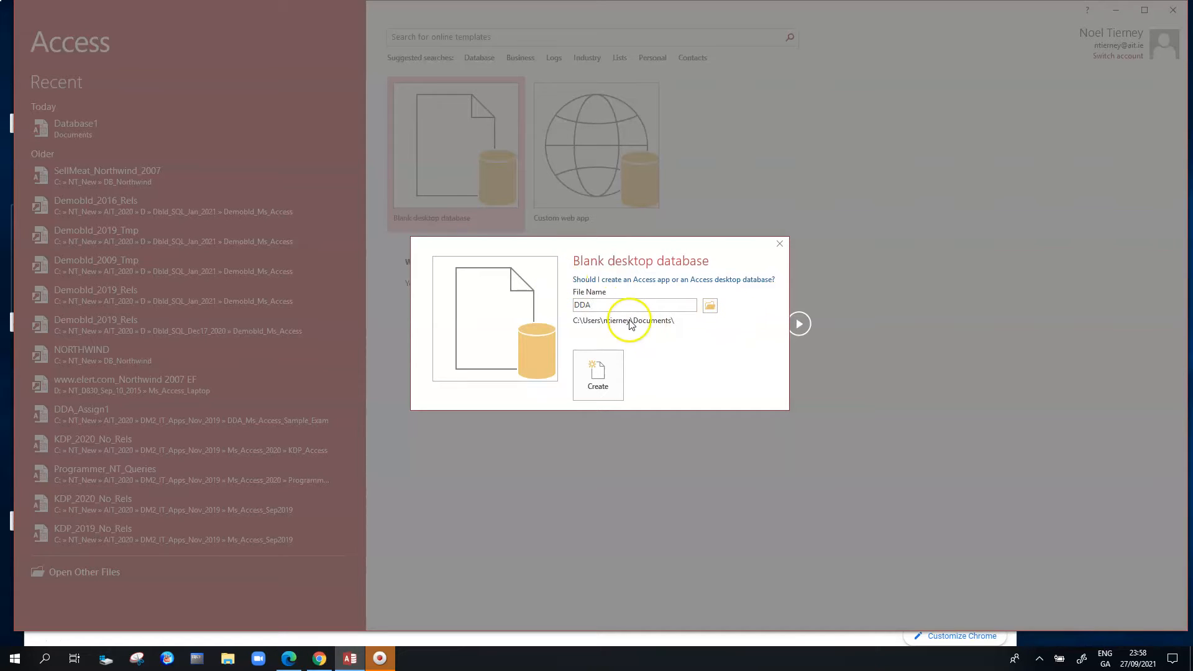
left_click(710, 307)
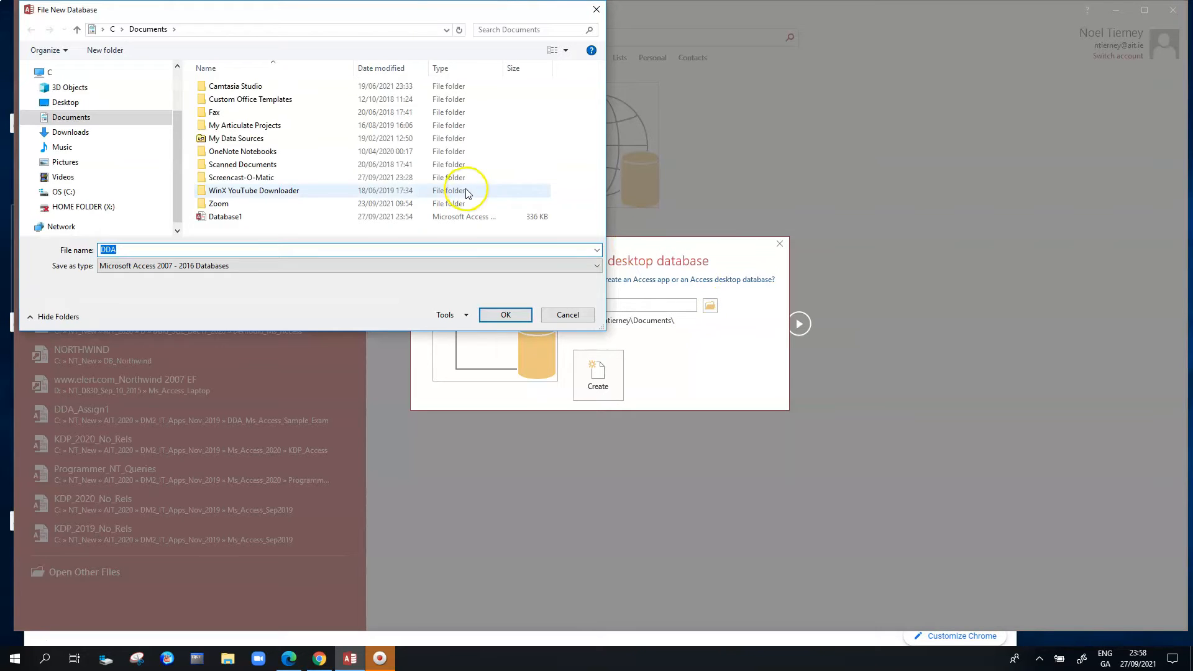
left_click(77, 104)
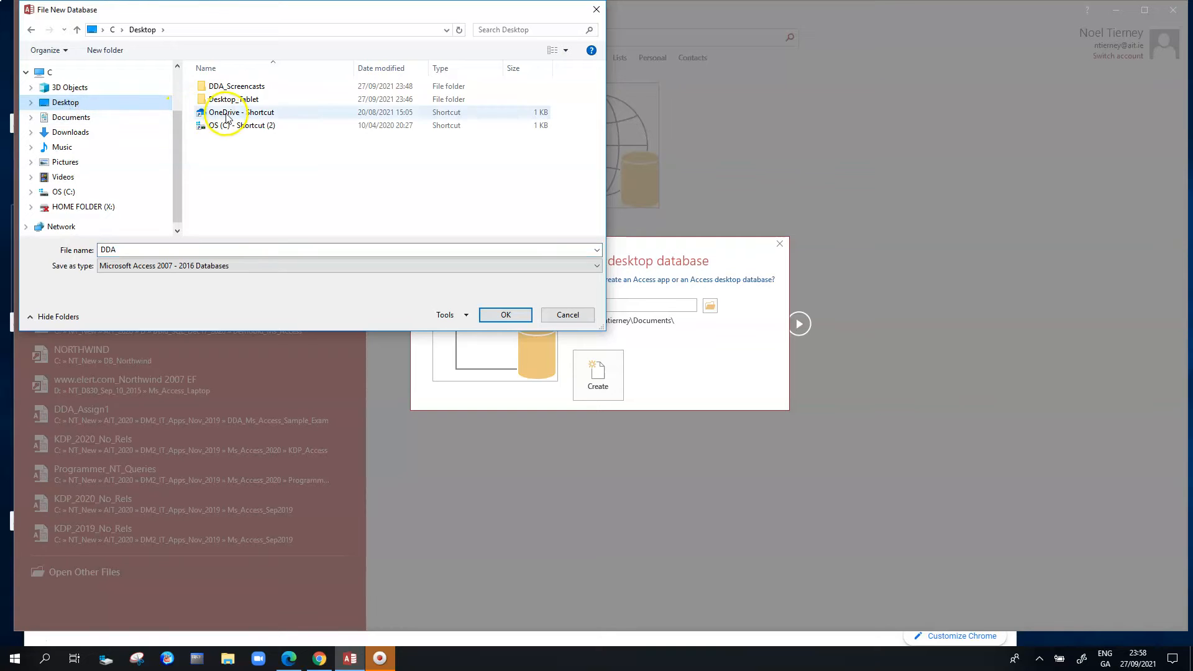
double_click(235, 88)
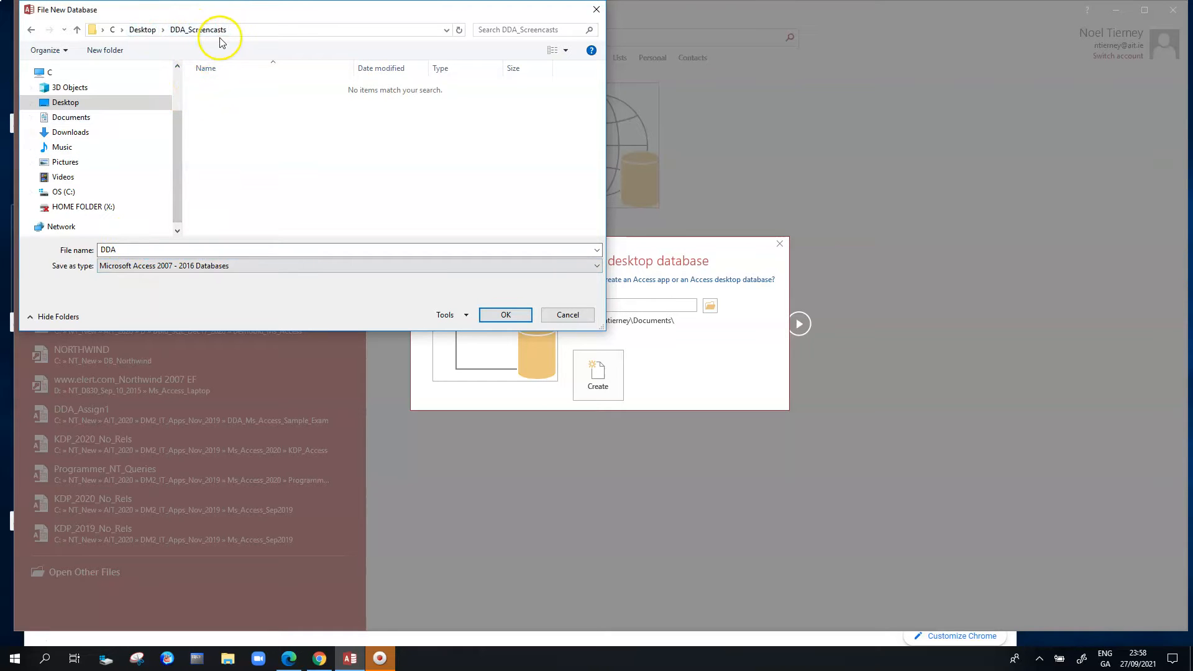
left_click(507, 316)
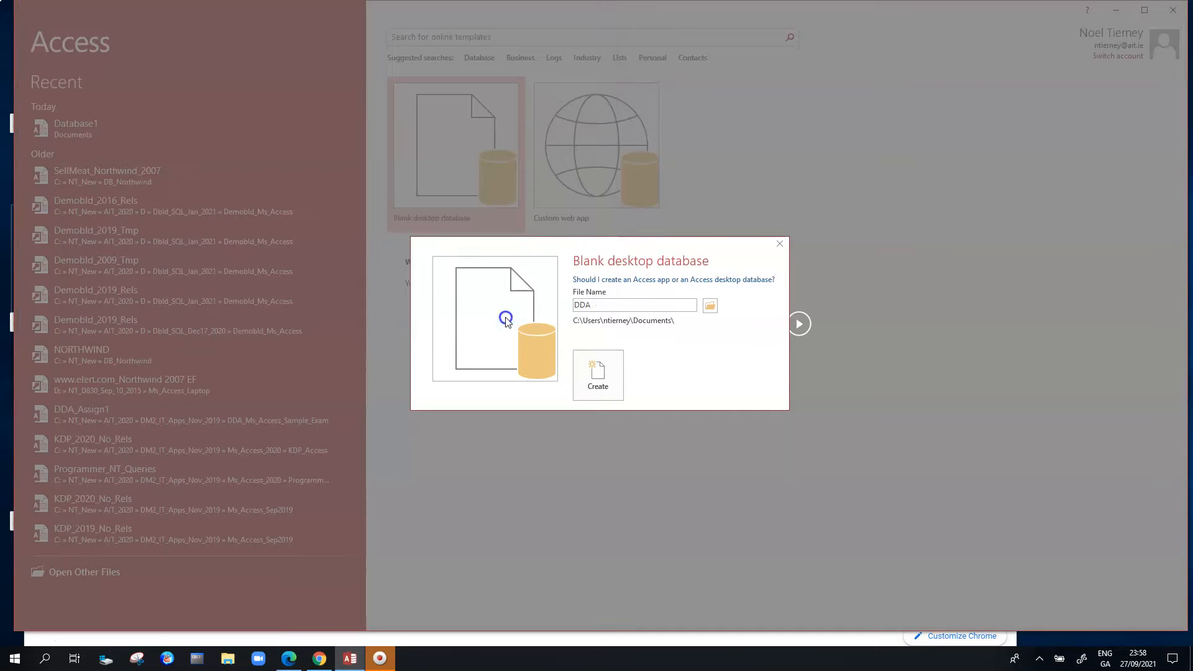
left_click(603, 375)
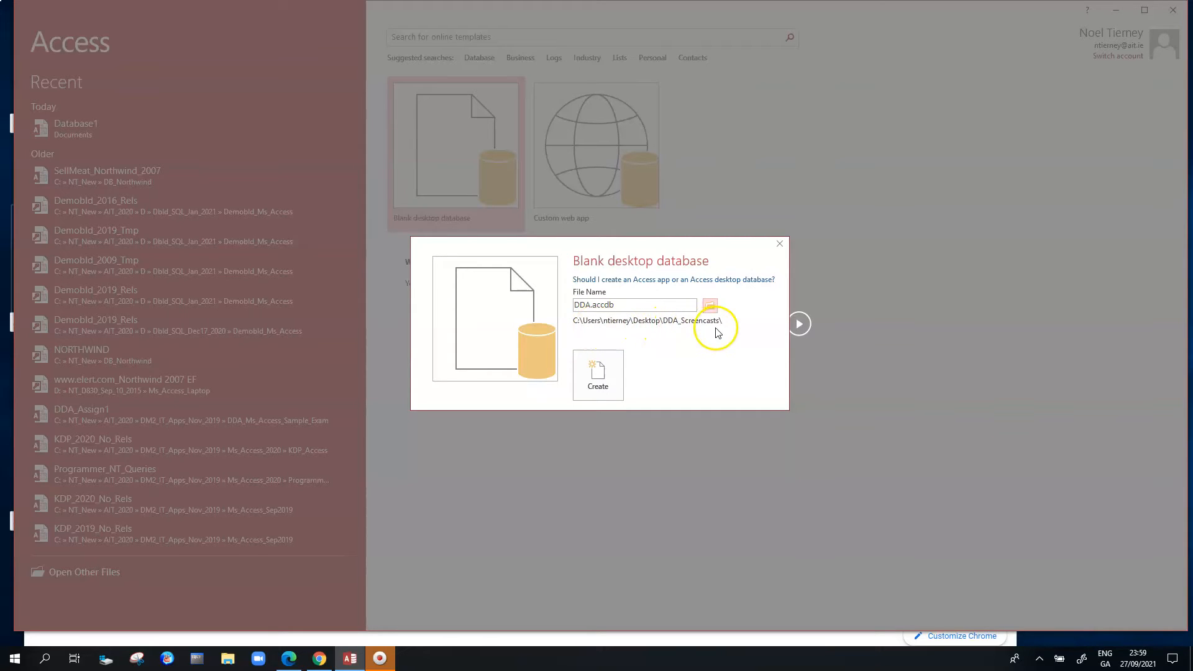
left_click(604, 367)
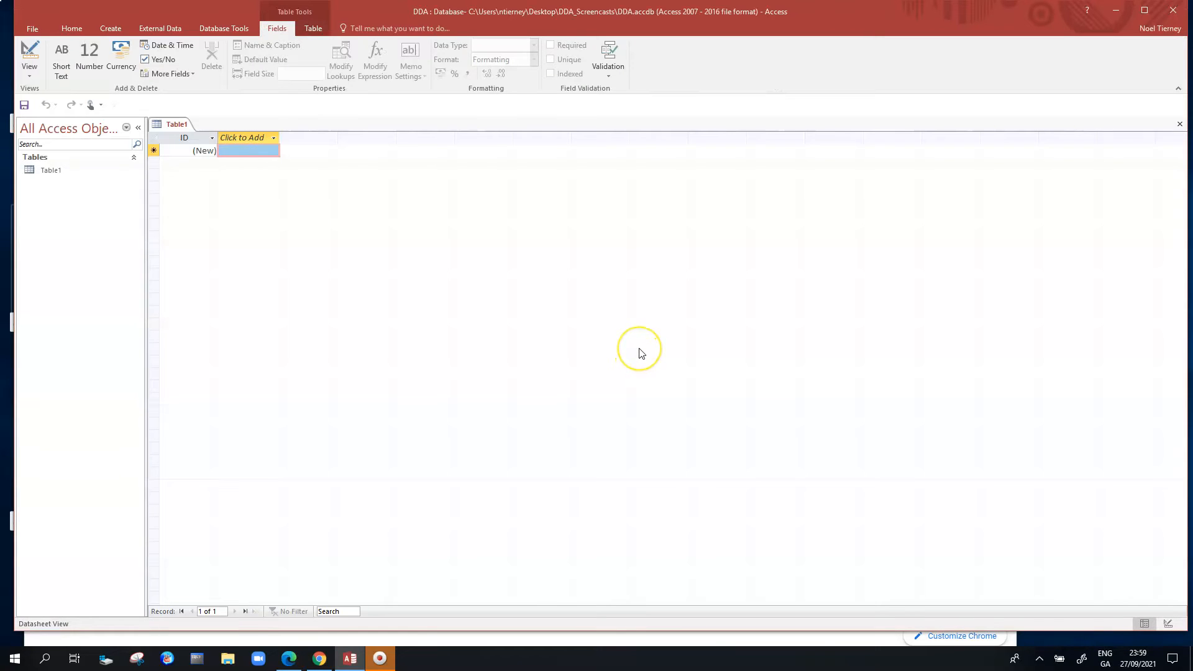
- Close the empty default table of the new database
left_click(640, 350)
left_click(1181, 126)
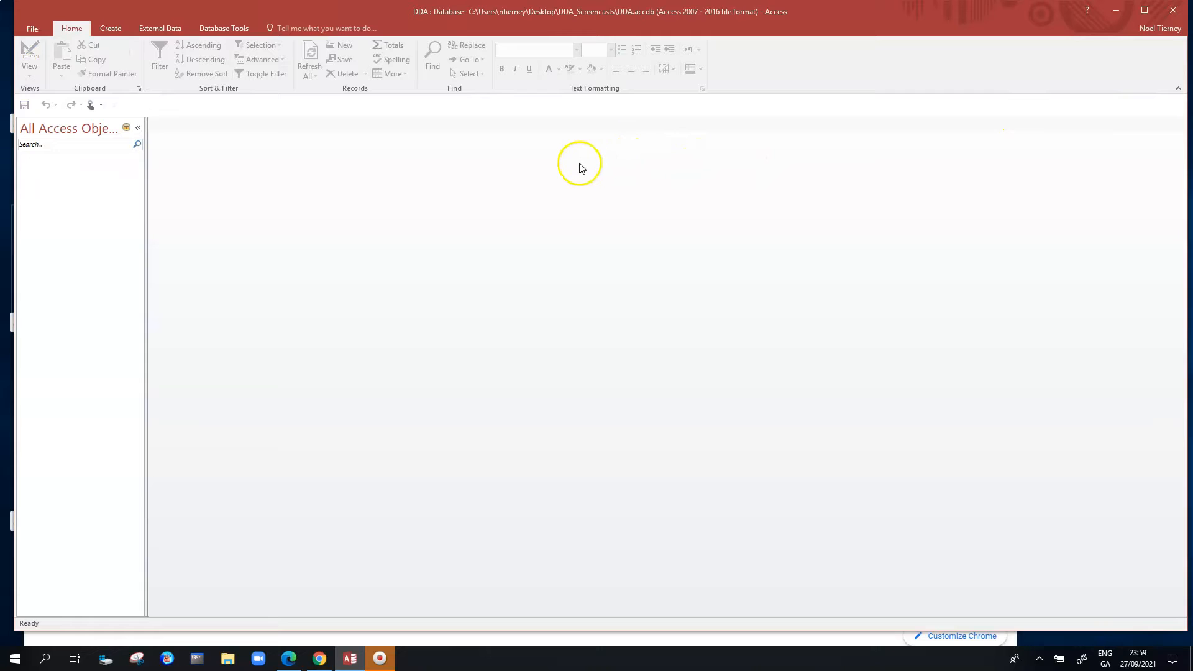
left_click(109, 29)
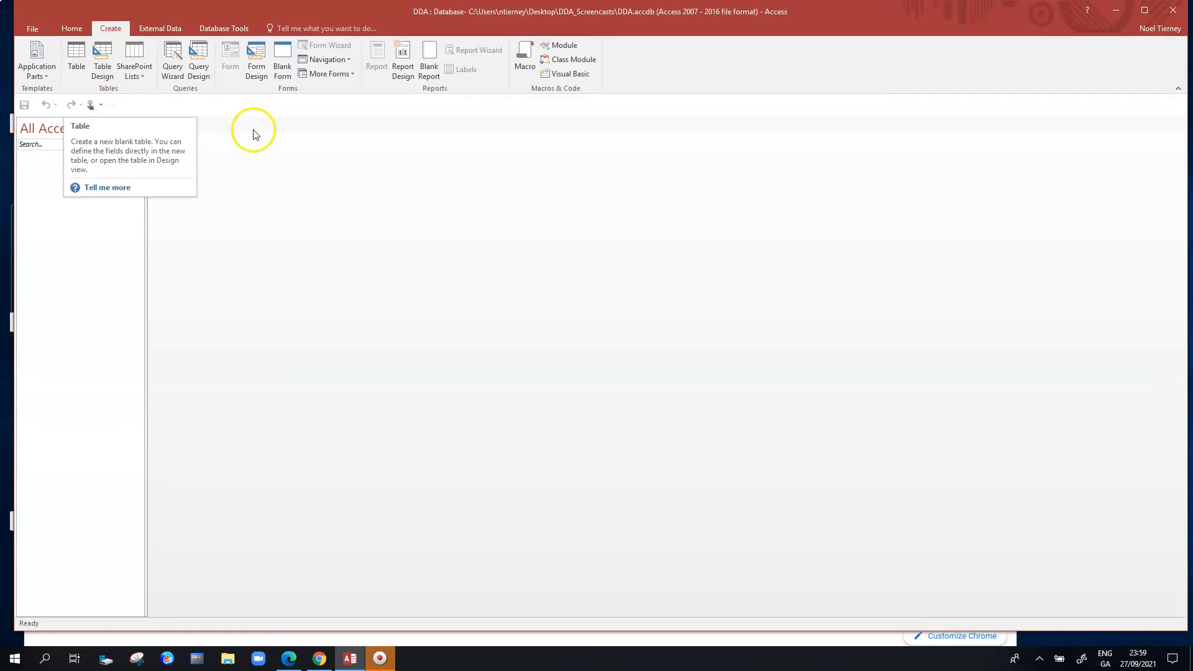
- Start an Excel import using Donegal_Dentists_DDA_FEW_Rows_Sep_2021_BS2_Master_IMPORT_Ready_5_Sheets from the Desktop's DDA_Screencasts folder as the source file
left_click(159, 28)
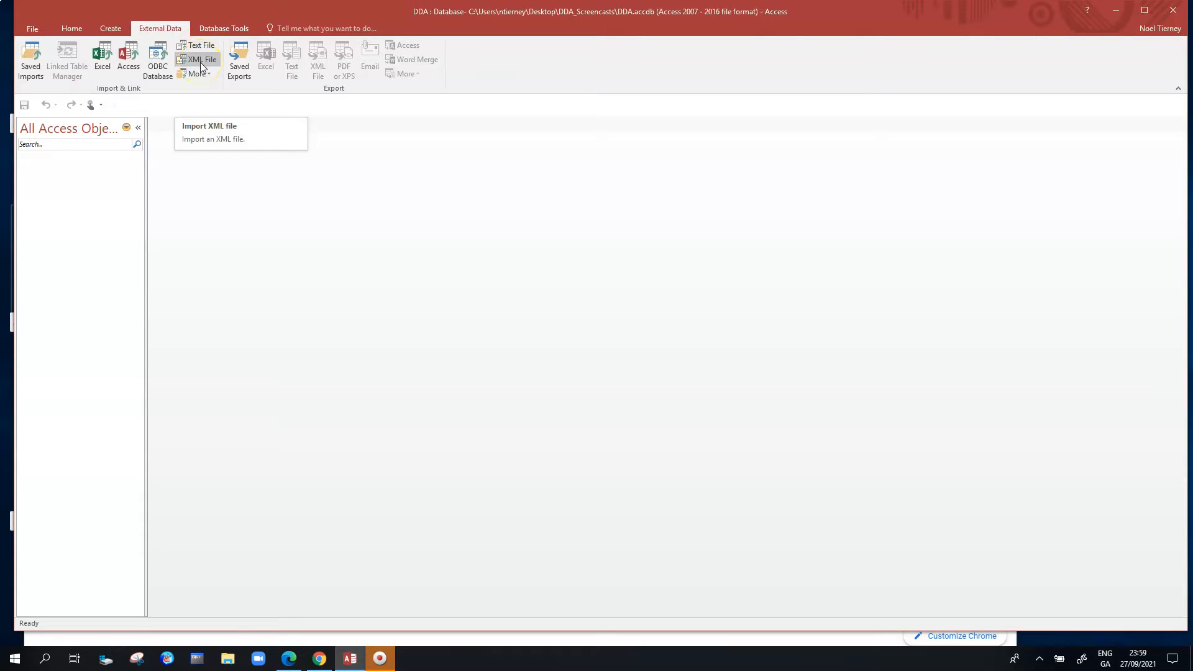
left_click(101, 62)
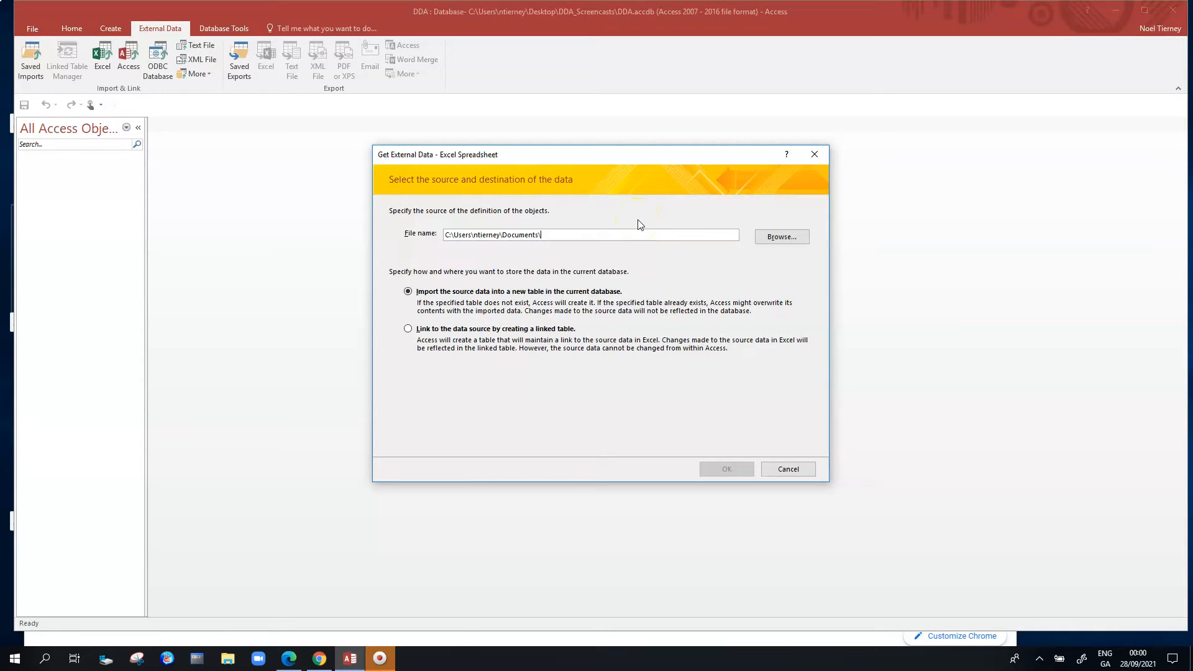
left_click(782, 237)
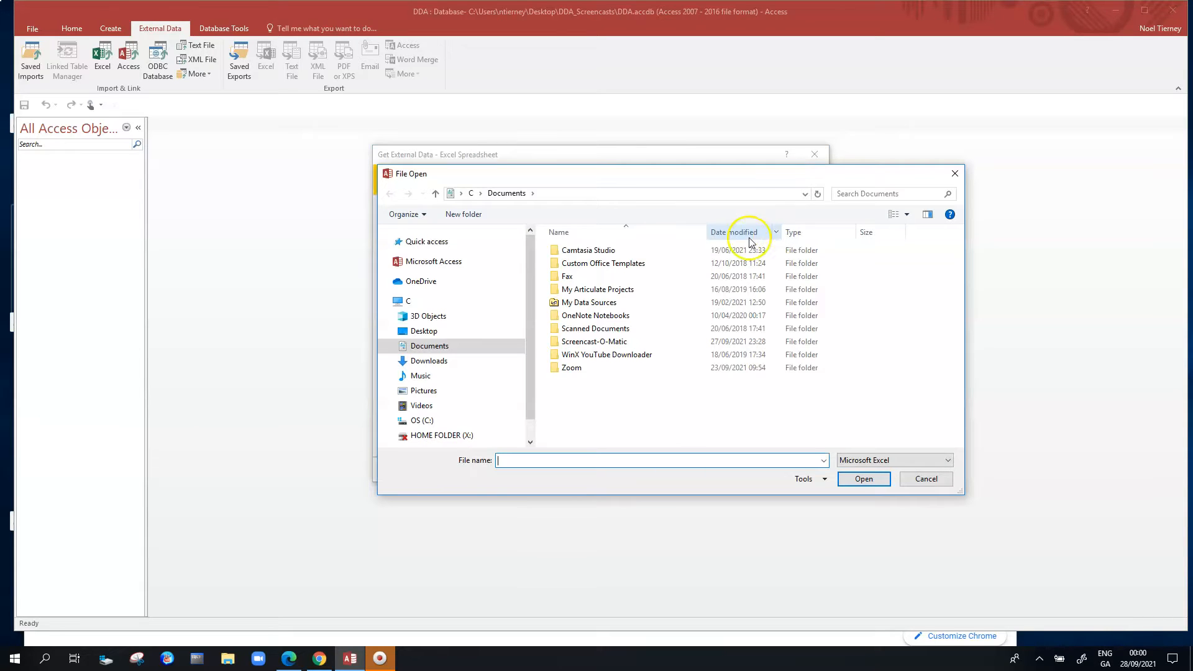
left_click(435, 333)
left_click(596, 252)
double_click(596, 251)
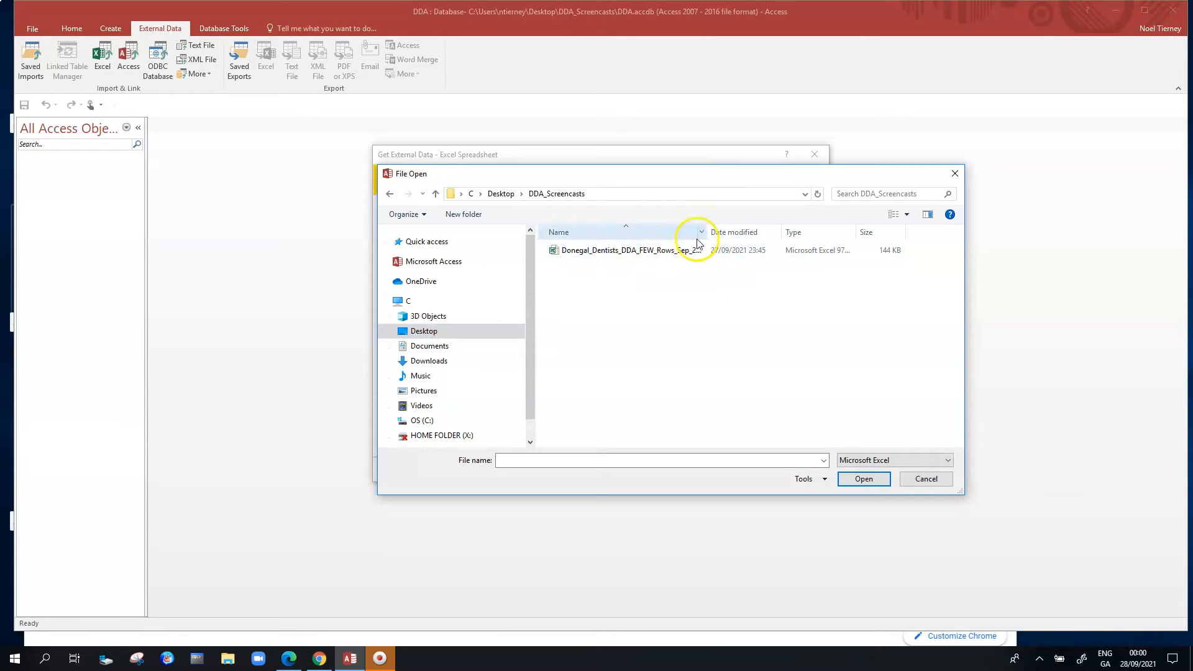
left_click_drag(719, 172, 697, 142)
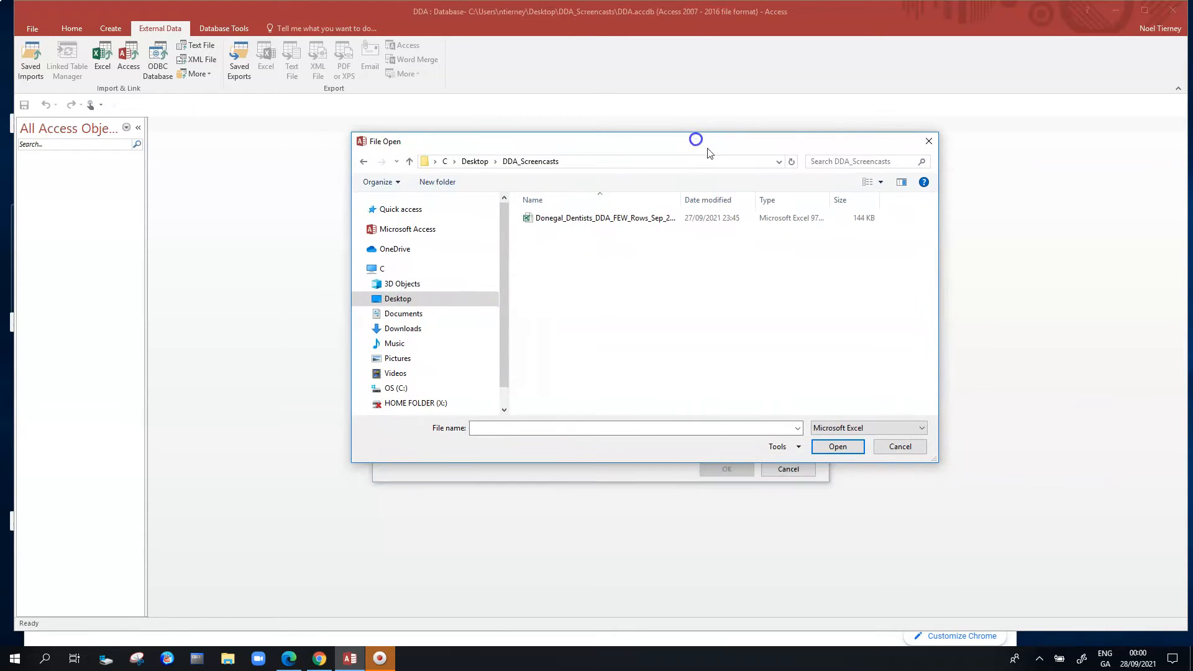
left_click_drag(938, 243, 1147, 220)
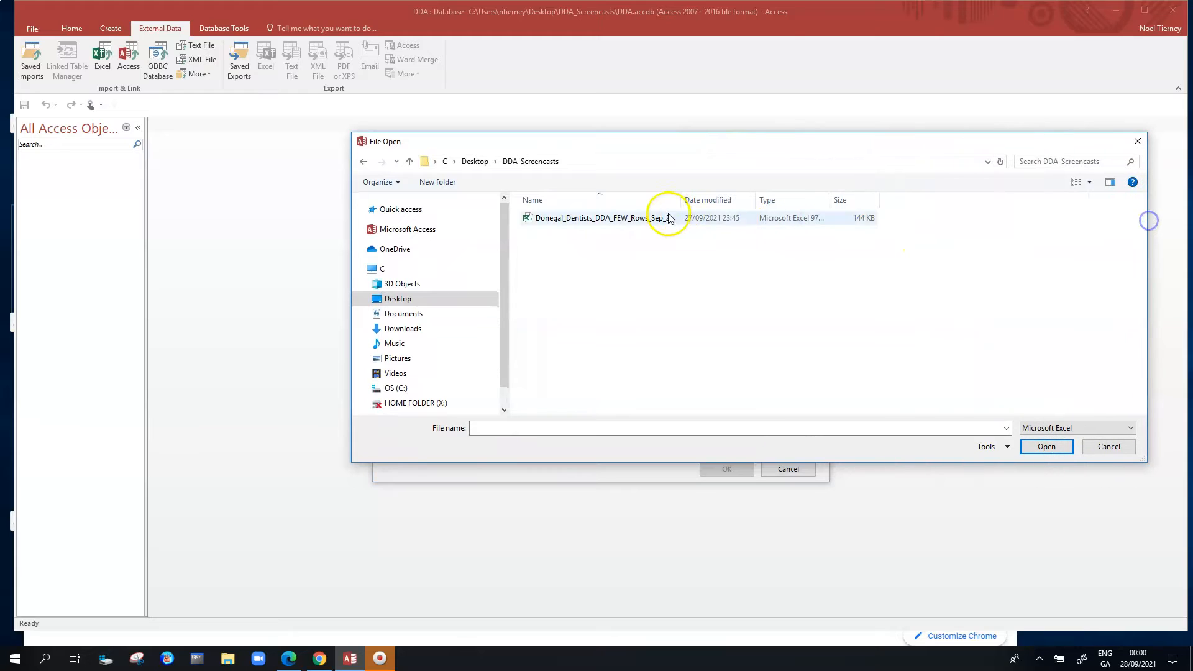
left_click_drag(682, 196, 839, 194)
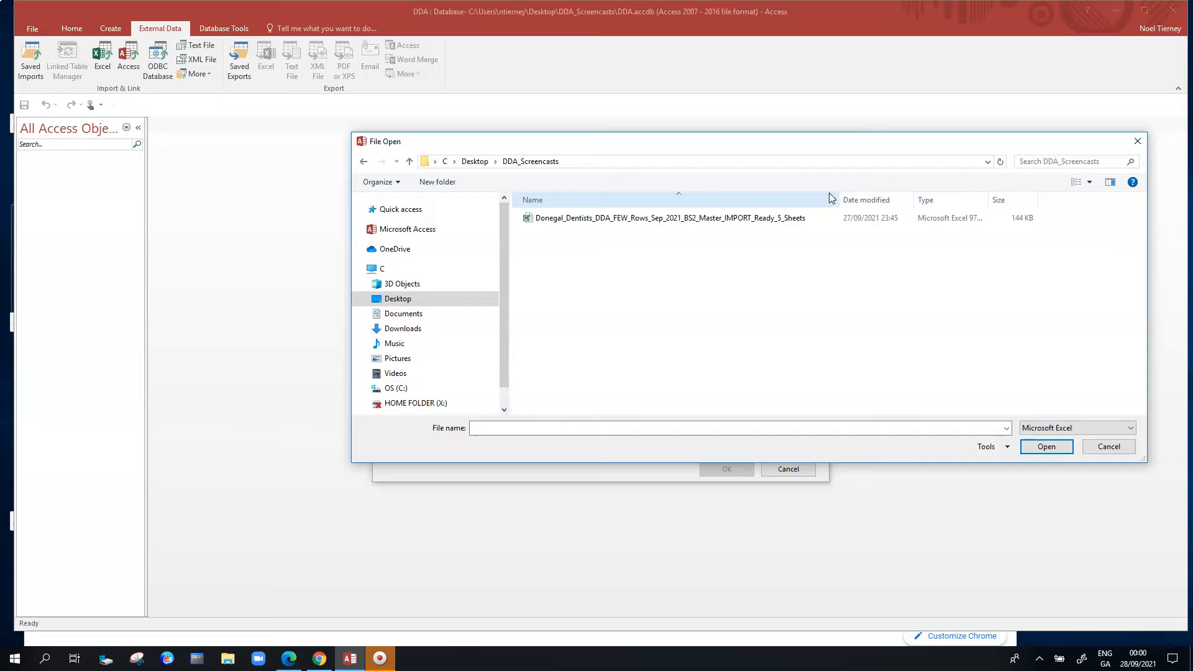
left_click(686, 218)
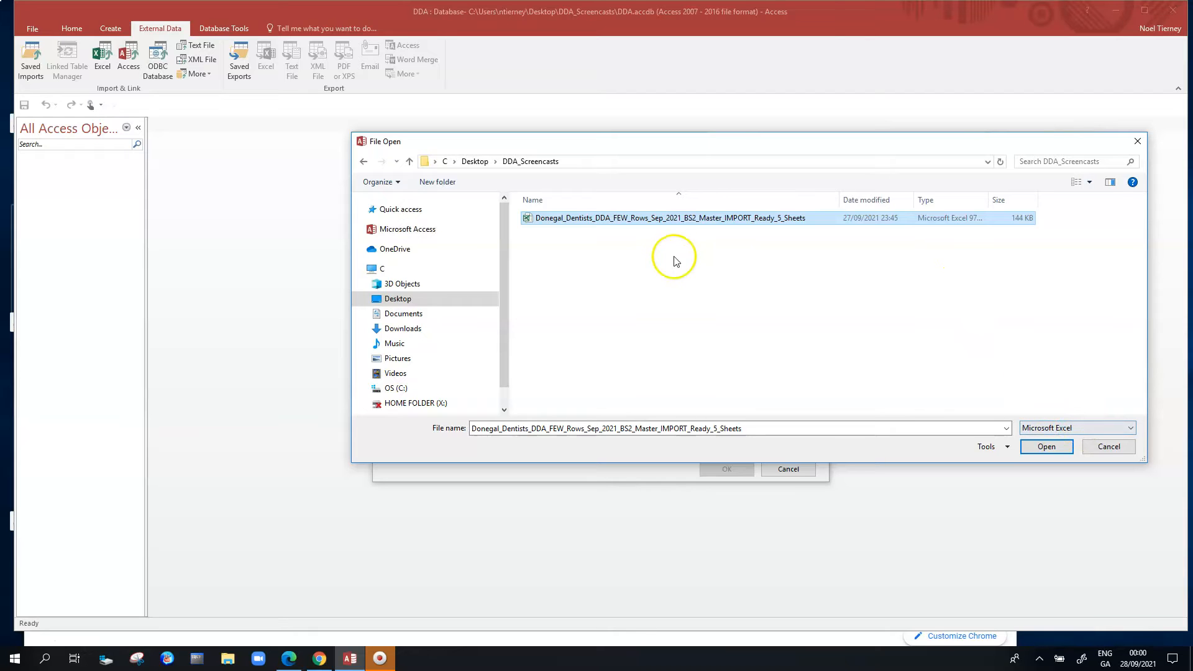
left_click(1048, 448)
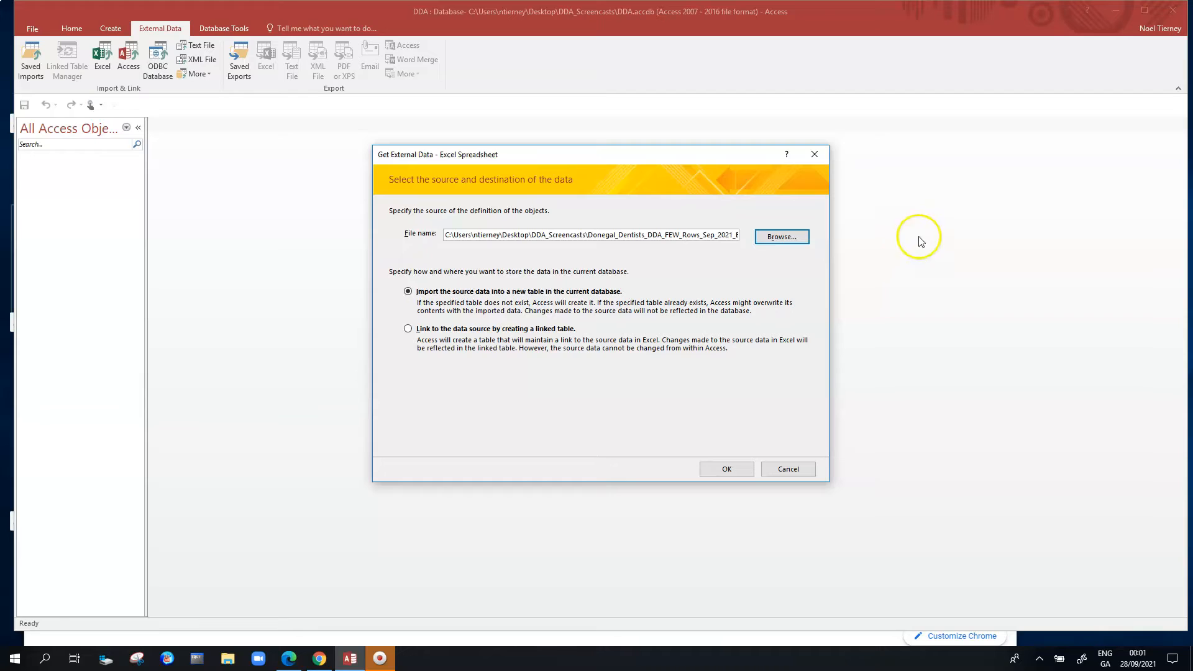
- Choose to import the source data into a new table in the current database and continue to the worksheet selection
left_click(408, 329)
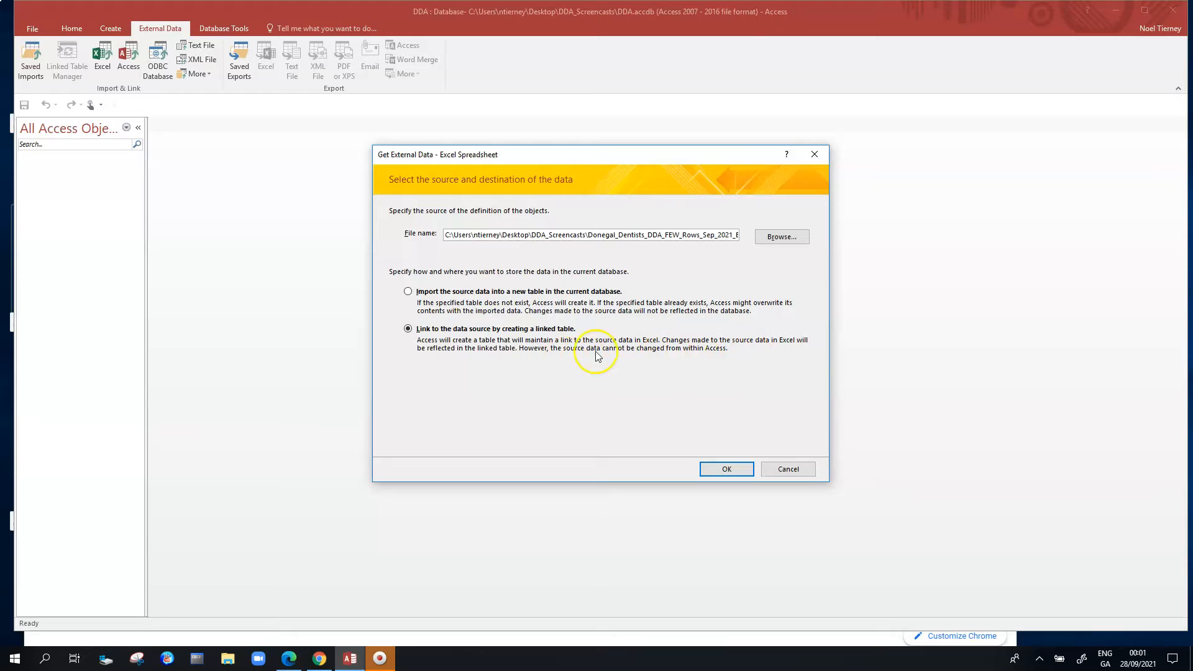
left_click(408, 294)
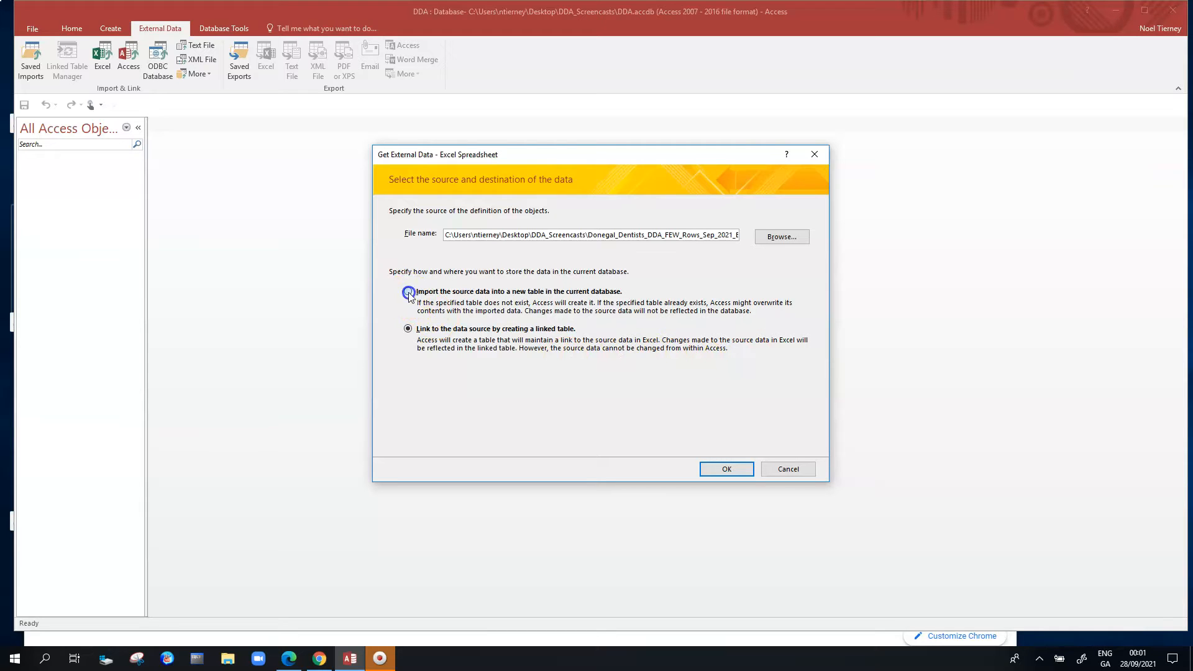
left_click(548, 313)
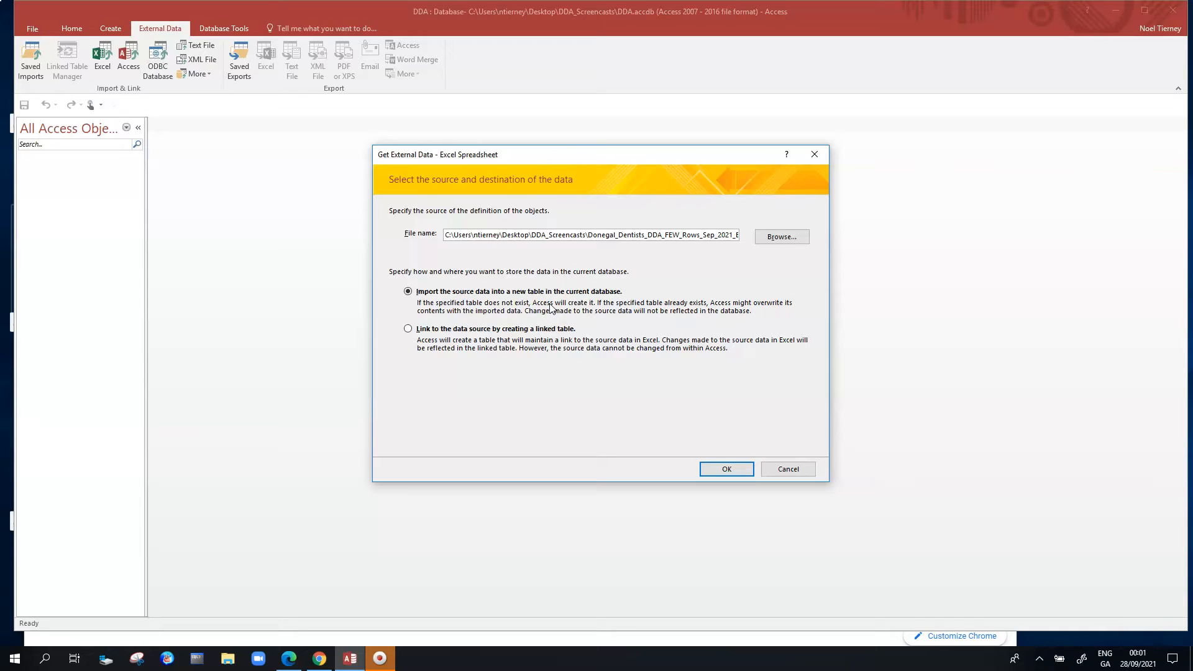
left_click(732, 471)
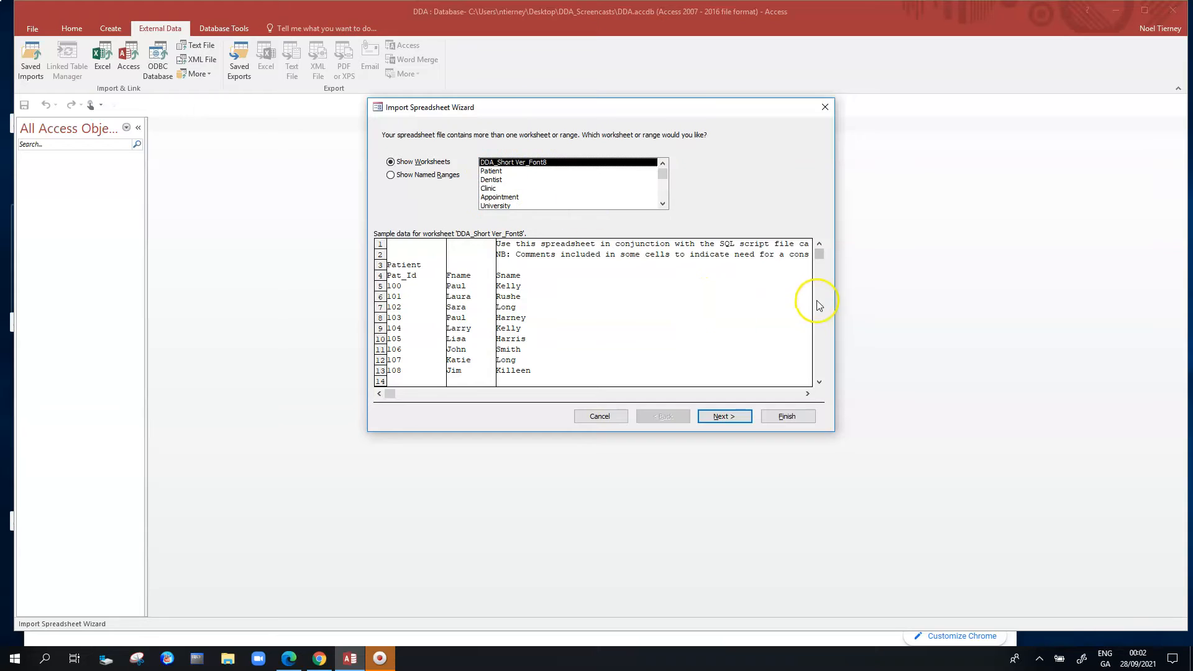
- Examine the sample data of the DDA_Short Ver_Font8 worksheet and preview the Patient, Dentist and Appointment worksheets
left_click_drag(819, 254, 820, 345)
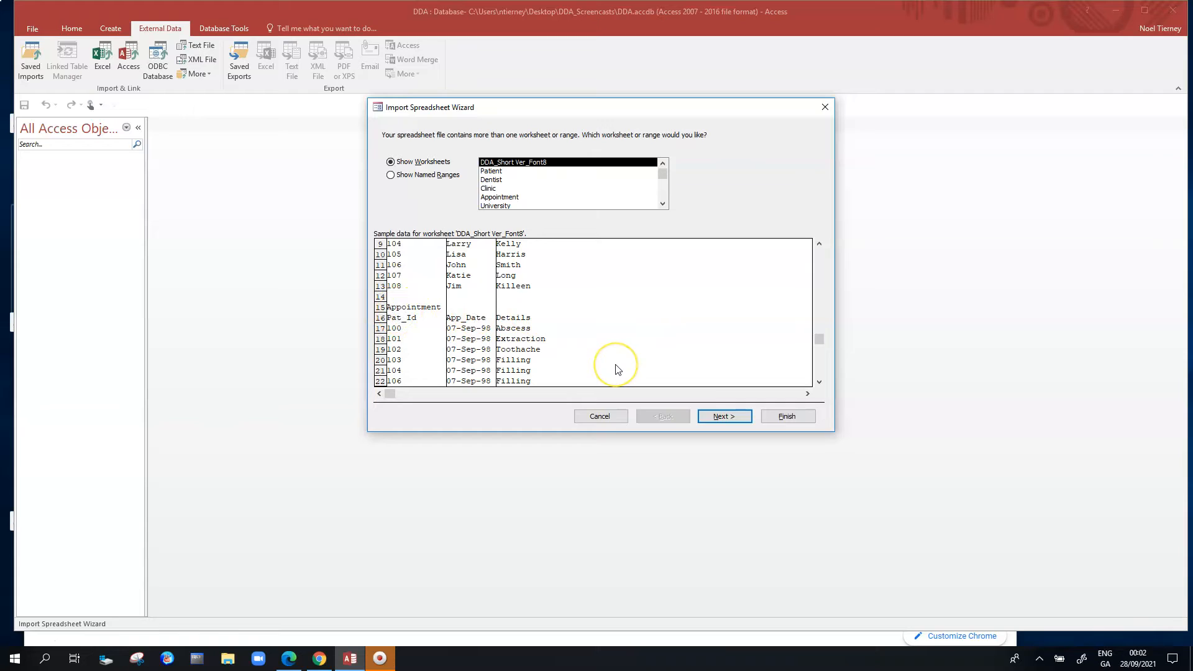
left_click(782, 394)
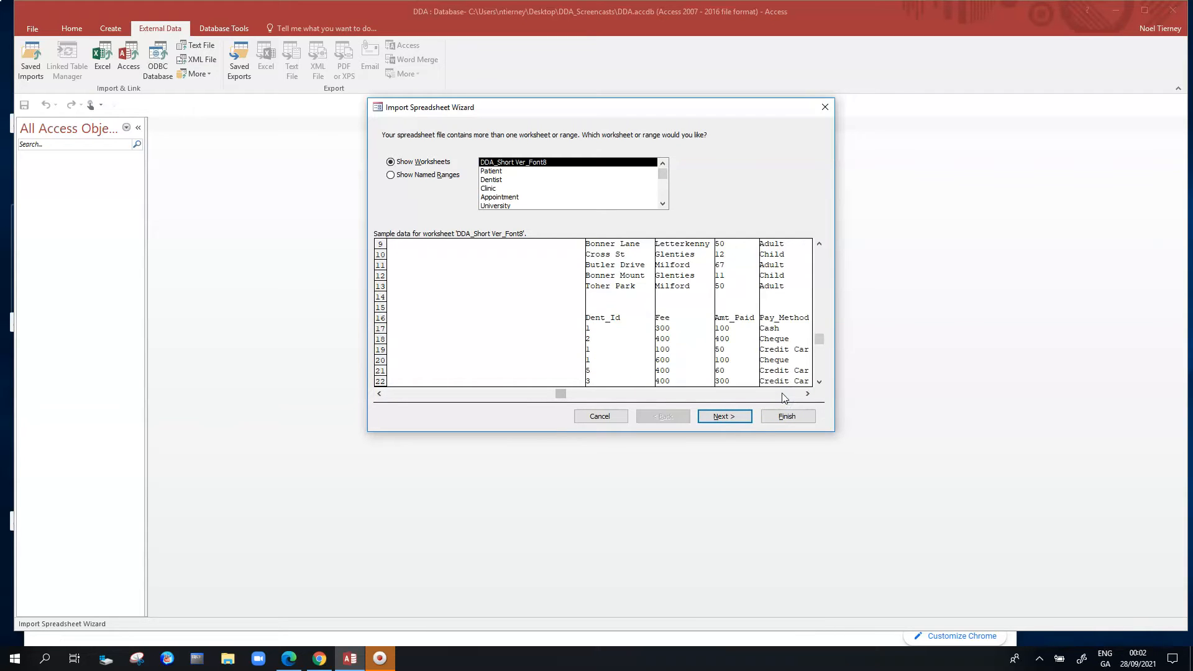
left_click(782, 394)
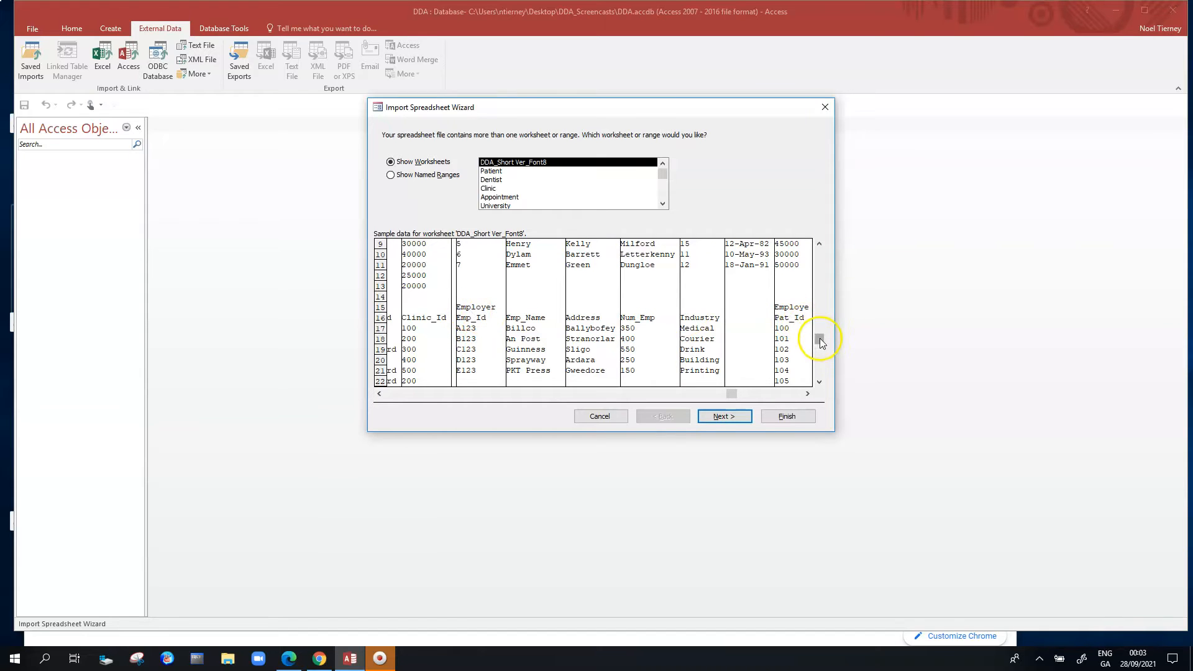
left_click_drag(818, 328, 815, 249)
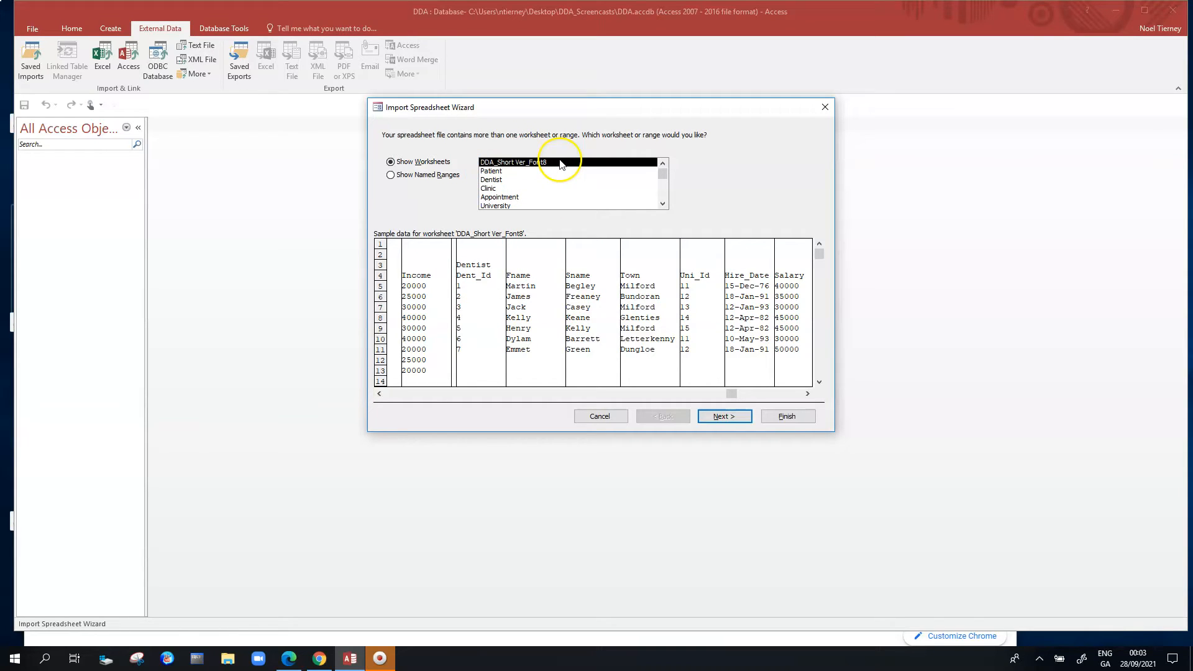
left_click(496, 165)
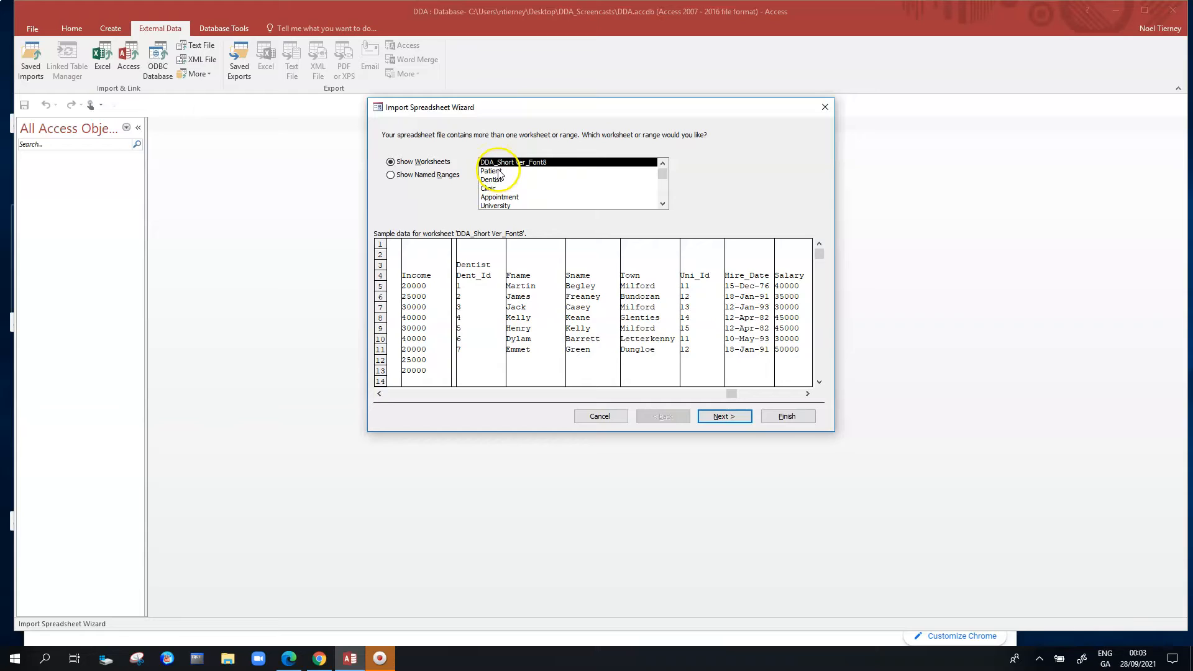
left_click(498, 171)
left_click(499, 180)
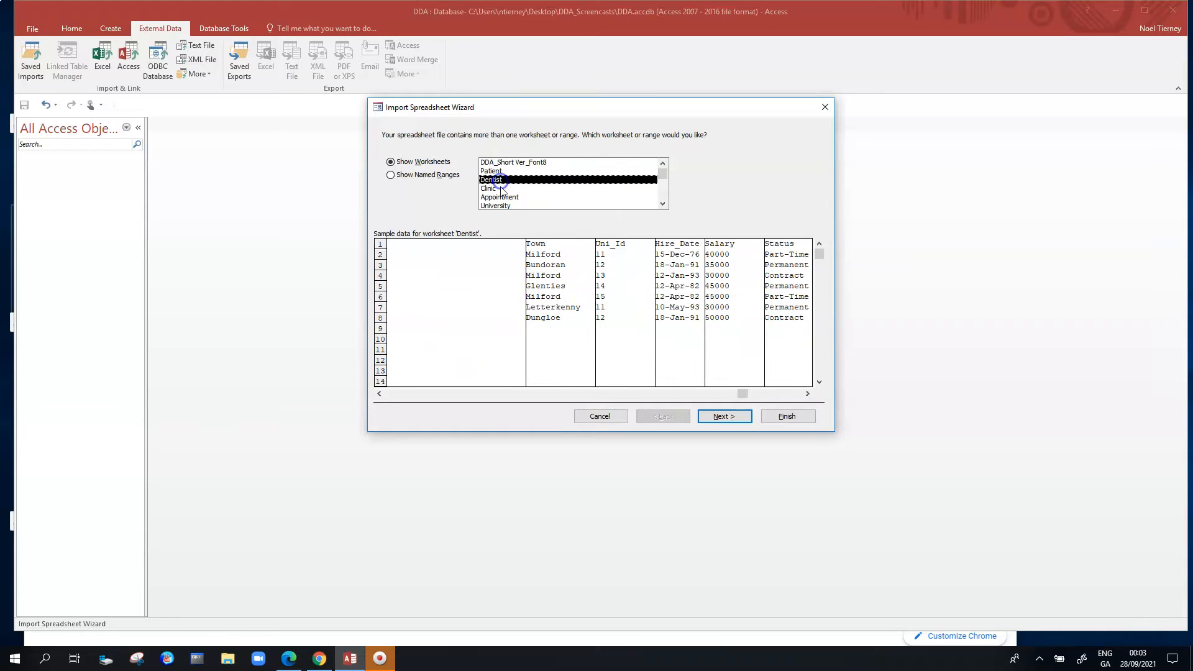
left_click(499, 196)
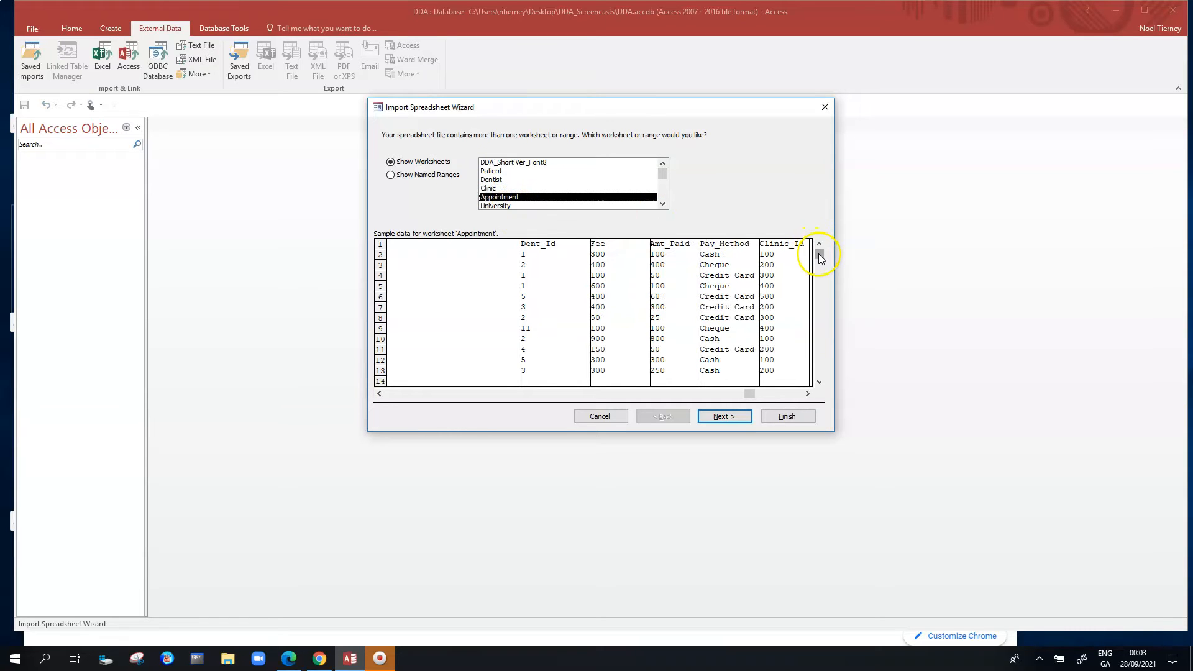
- Review all columns of the Patient worksheet's sample data and preview the Dentist worksheet for comparison
left_click(489, 171)
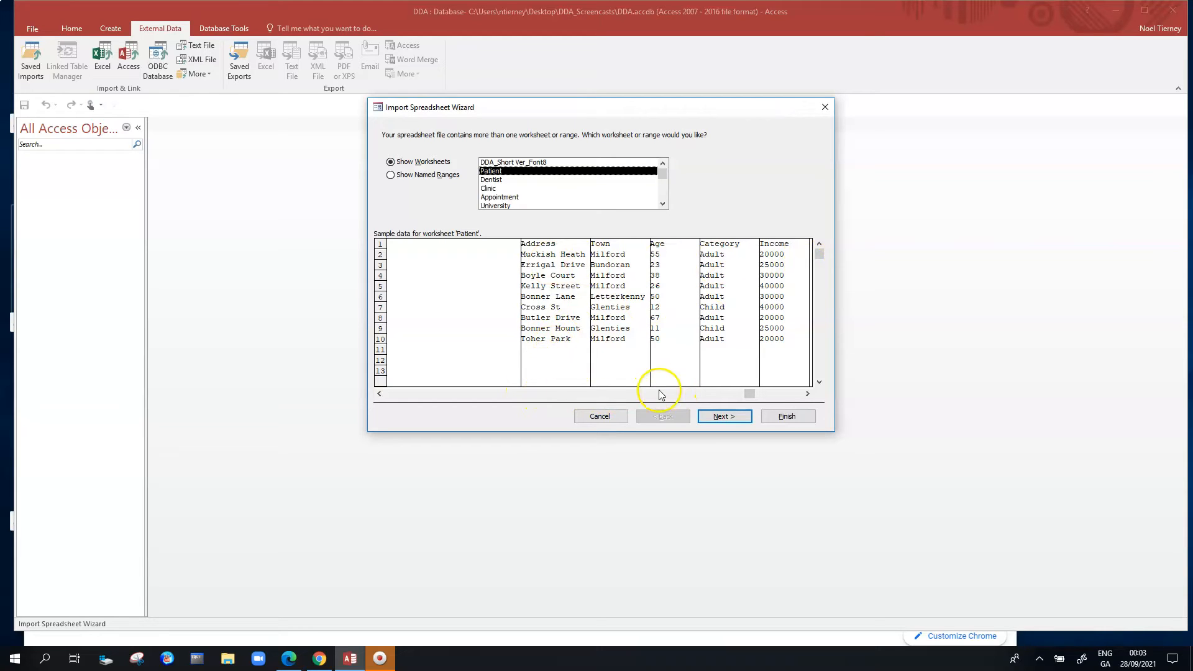
left_click_drag(748, 393, 389, 393)
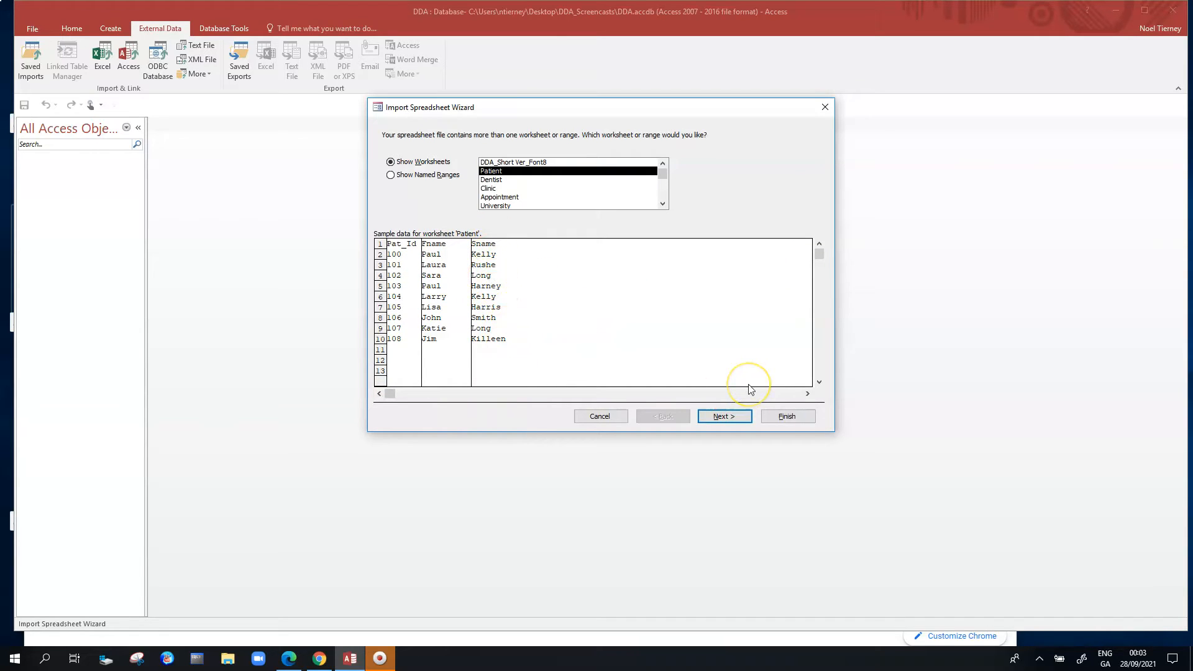
left_click(806, 394)
left_click(806, 394)
left_click(806, 393)
left_click(807, 394)
left_click(807, 394)
left_click(807, 394)
left_click(807, 394)
left_click(806, 394)
left_click(806, 394)
left_click(807, 394)
left_click(807, 394)
left_click(807, 394)
left_click(806, 394)
left_click(806, 394)
left_click(807, 393)
left_click(806, 394)
left_click(807, 394)
left_click(807, 393)
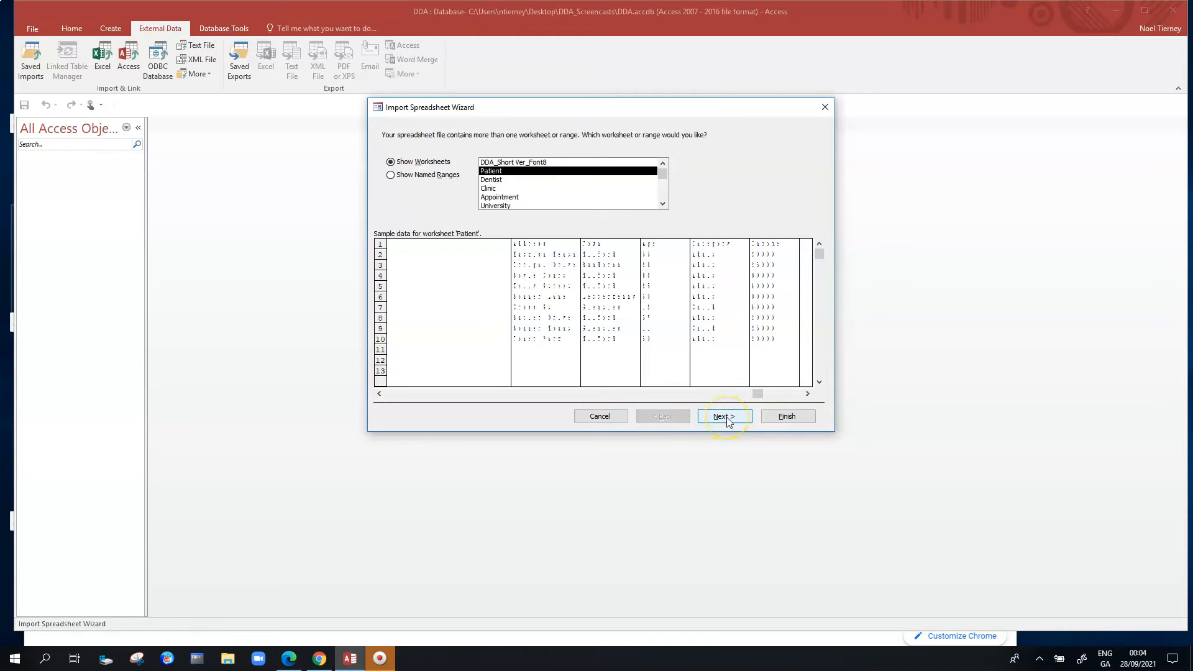
left_click(497, 180)
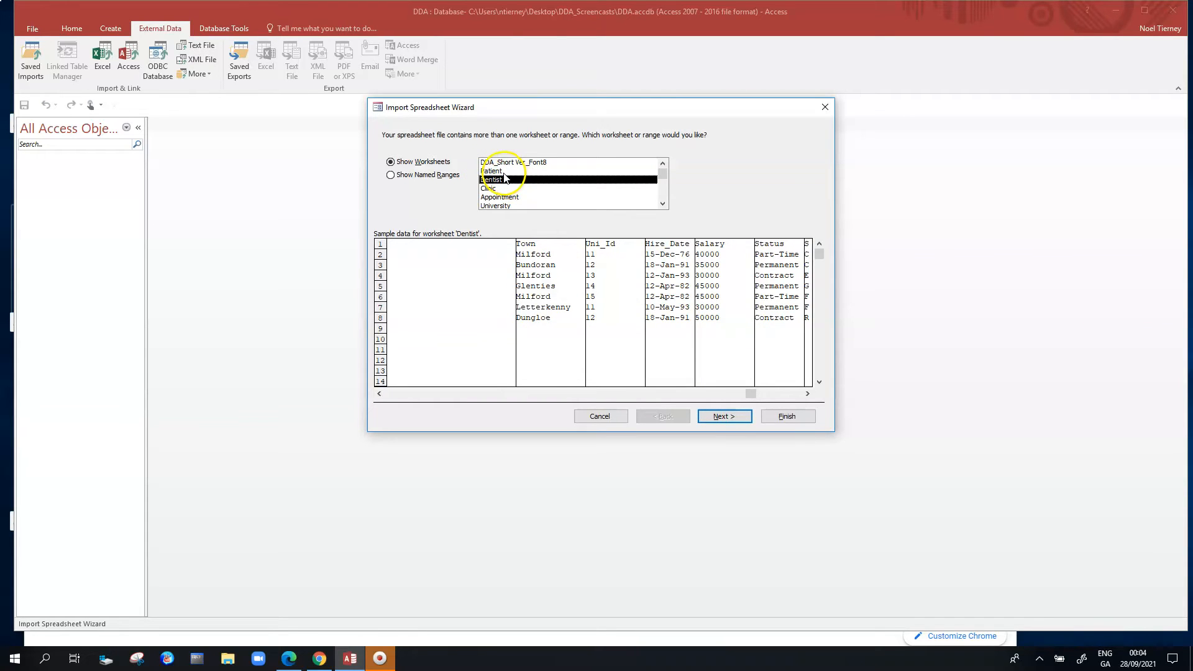
- Select the Patient worksheet for import, continue, and accept automatic assignment of valid field names
left_click(501, 173)
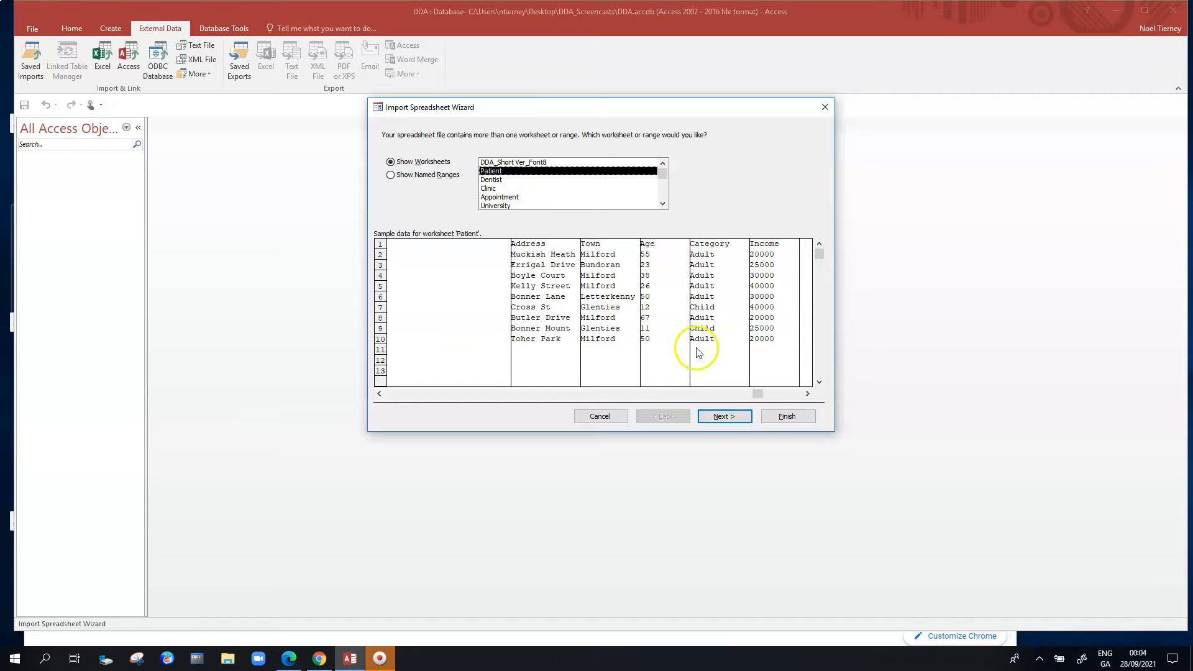
left_click(736, 421)
left_click(602, 364)
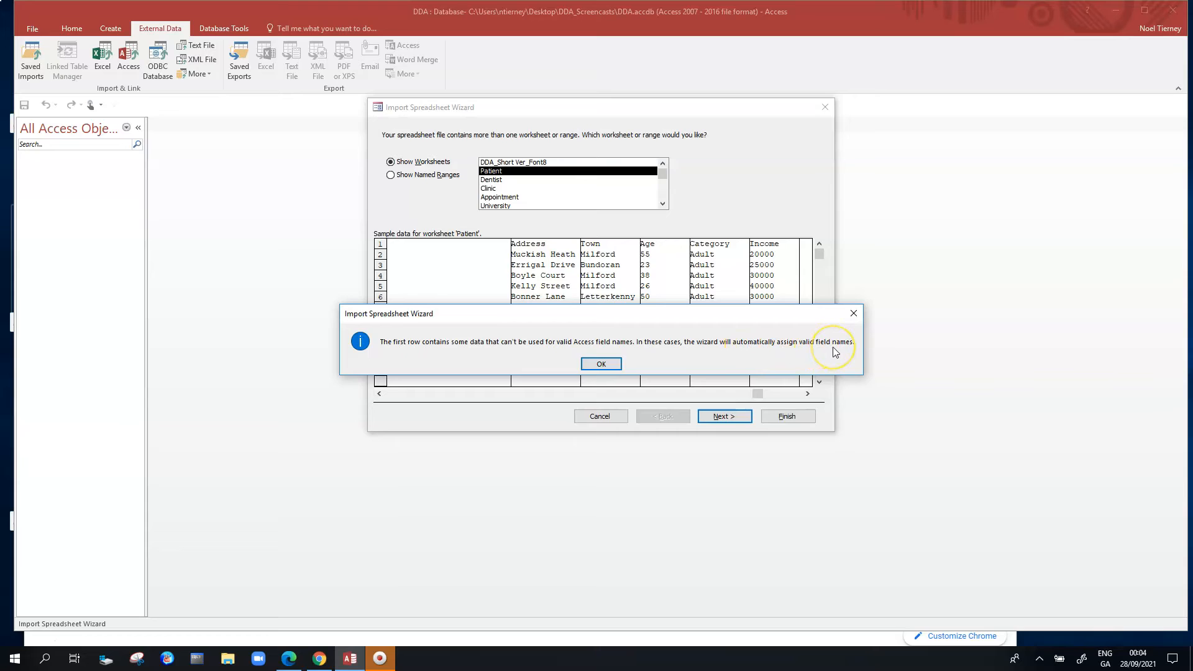
left_click(601, 364)
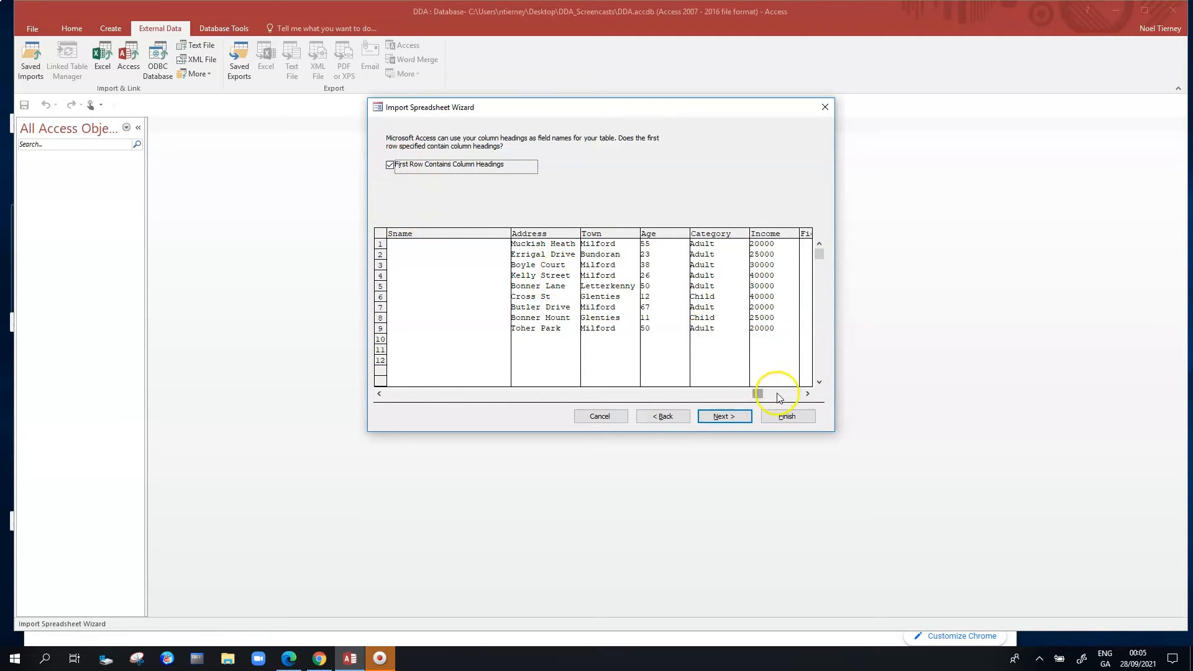
- Examine all columns and rows of the Patient data preview with the first row used as column headings
left_click(380, 393)
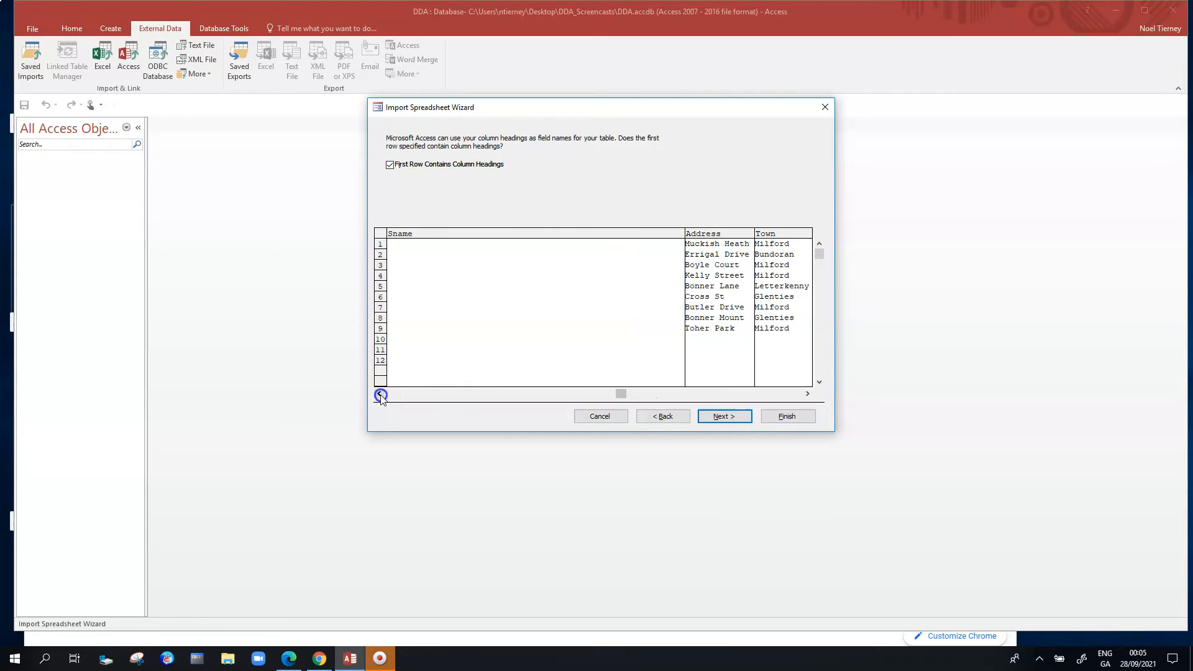
left_click_drag(621, 393, 391, 404)
left_click_drag(624, 395, 388, 398)
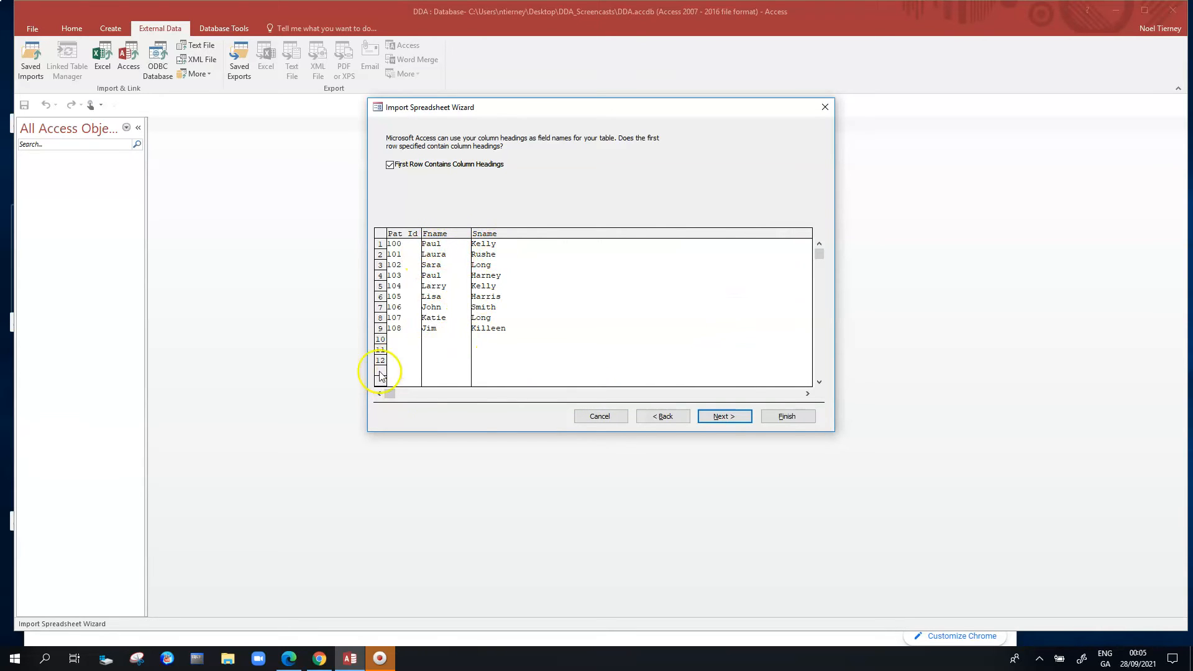
left_click(790, 394)
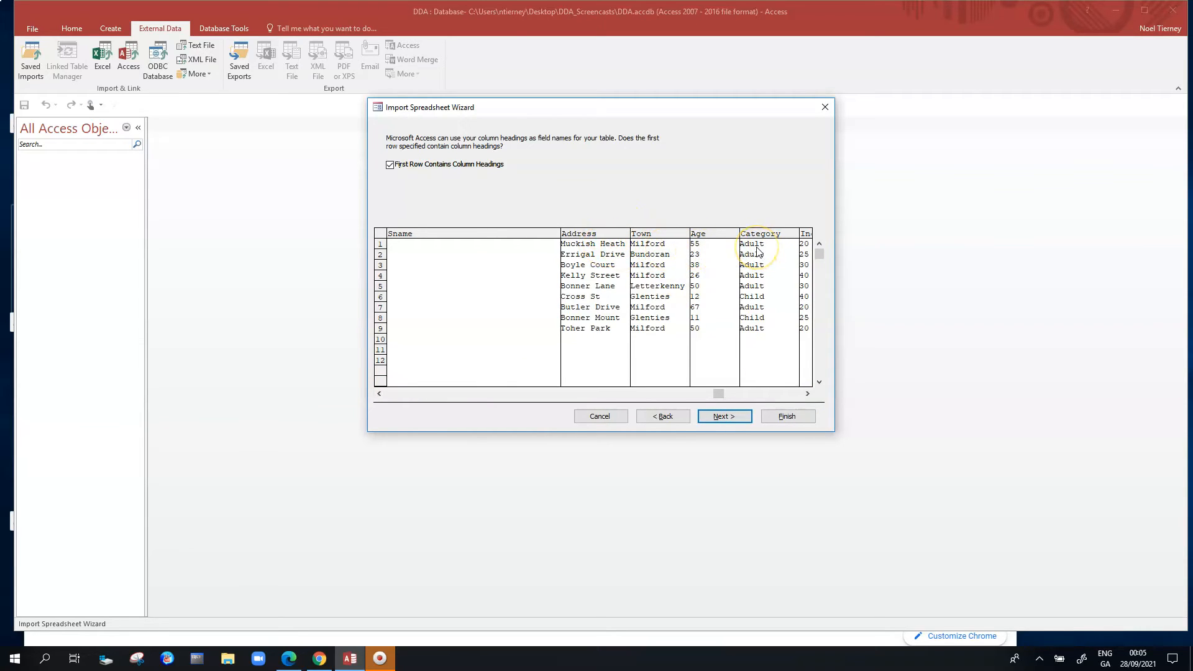
left_click(807, 394)
left_click(807, 394)
left_click(806, 396)
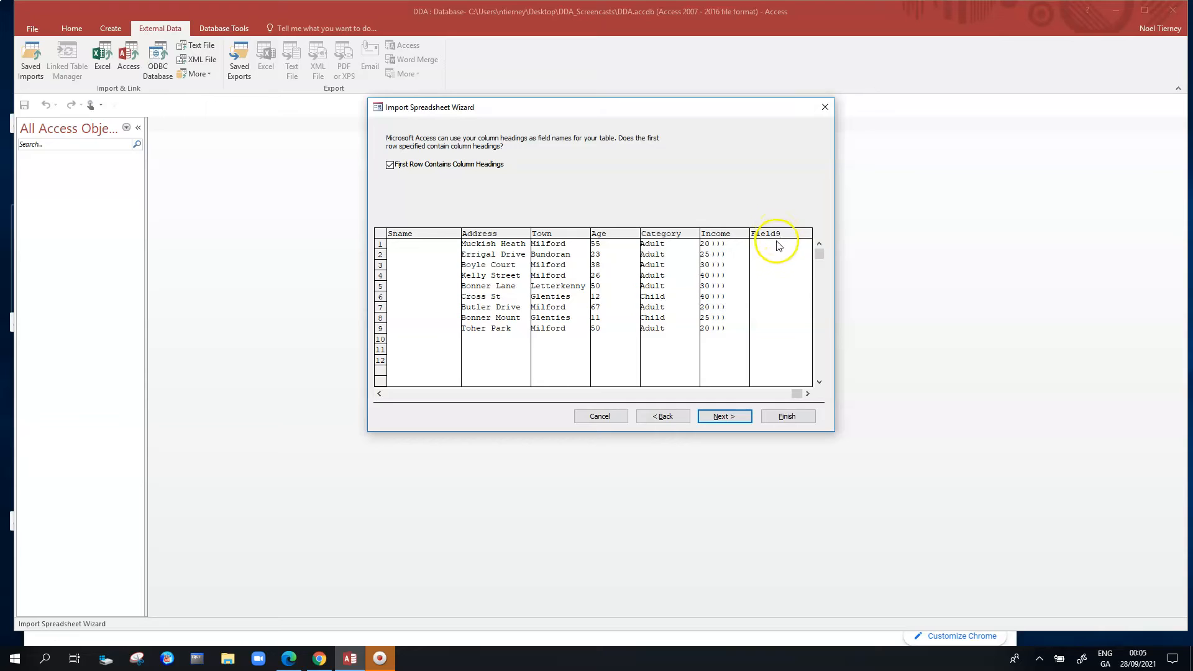
left_click(819, 383)
left_click(820, 382)
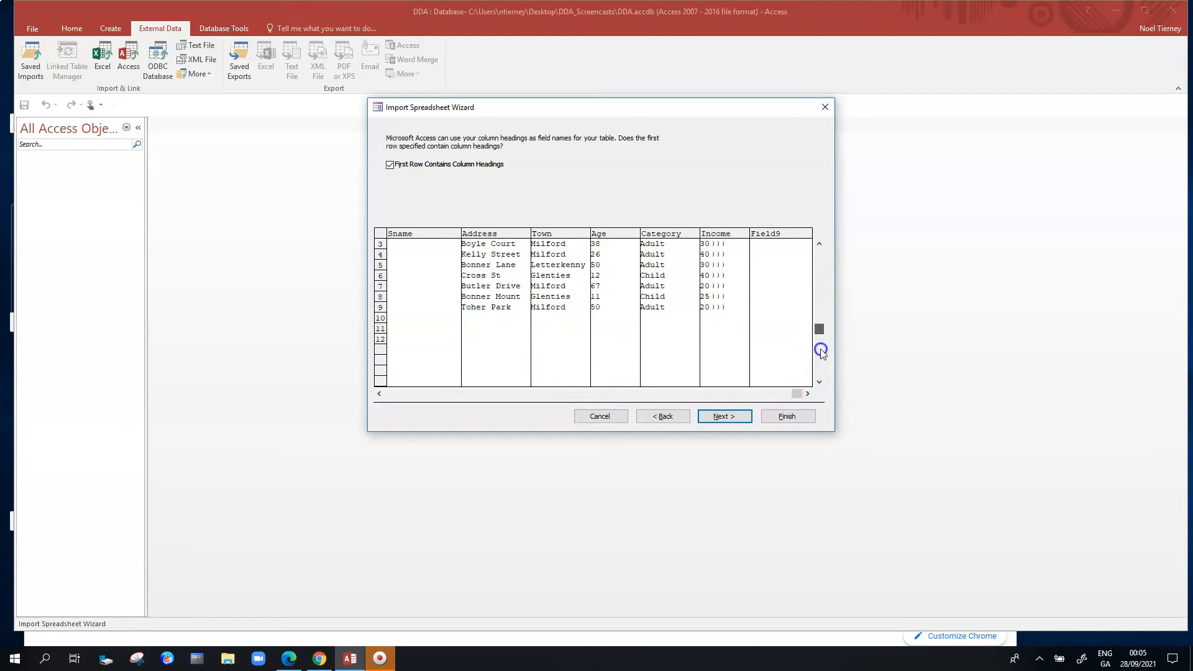
left_click(814, 241)
left_click(814, 241)
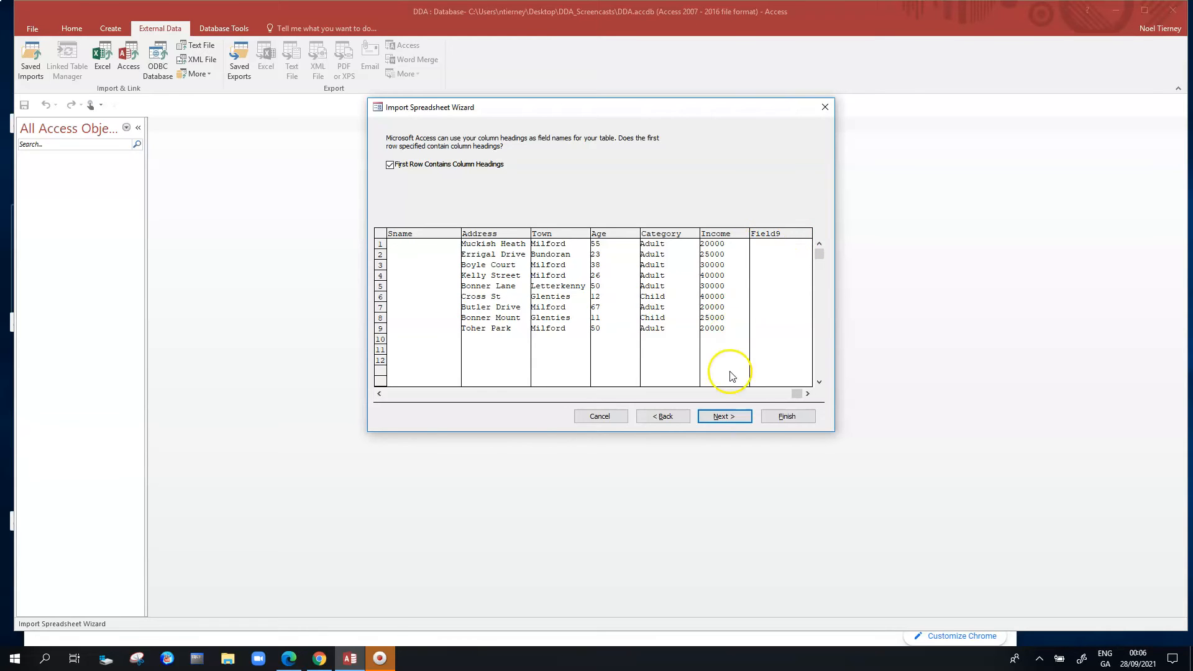
- Continue to the field options and set the Pat_Id field's data type to Integer
left_click(725, 416)
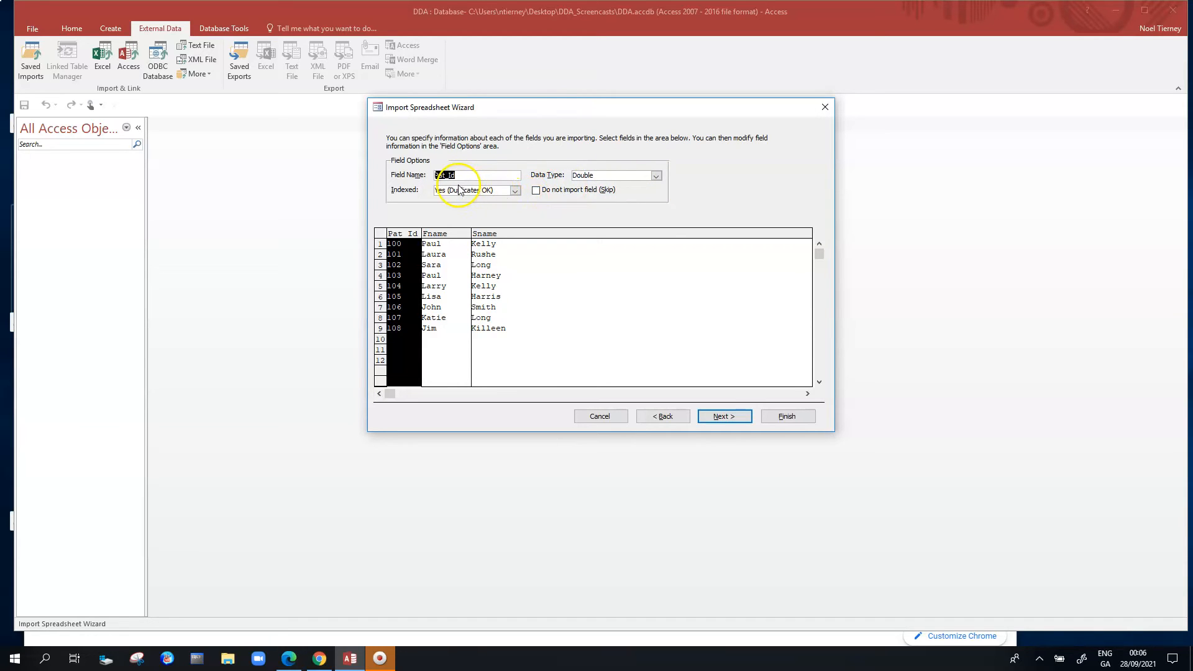
type("Pat_Id")
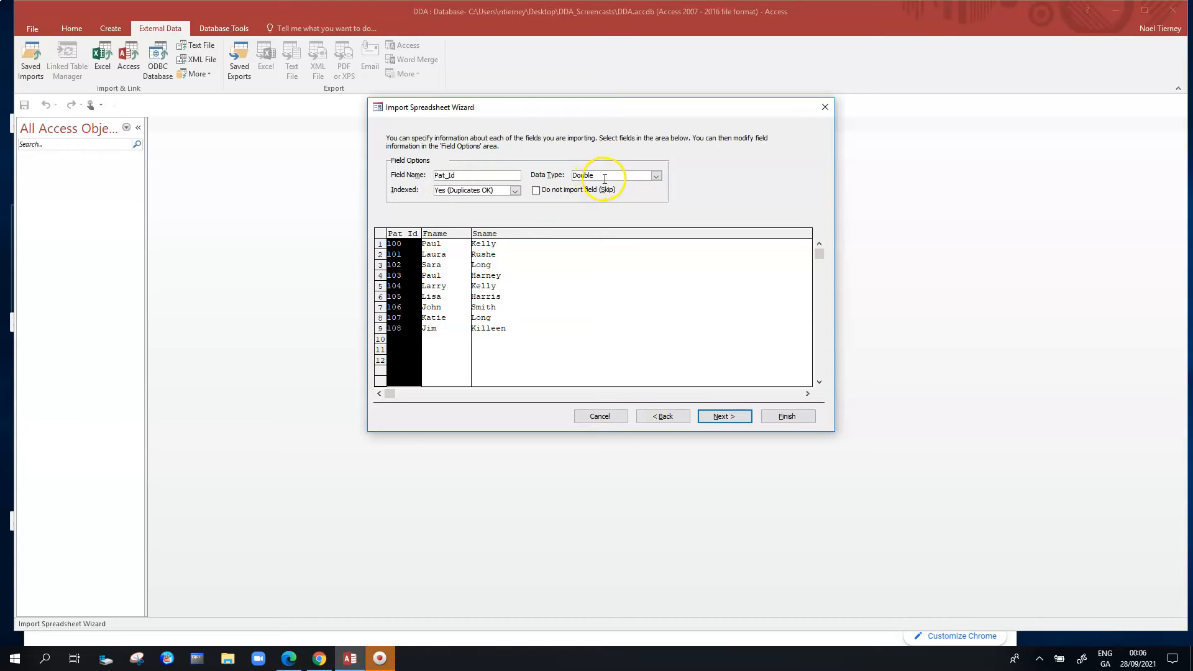
left_click(657, 176)
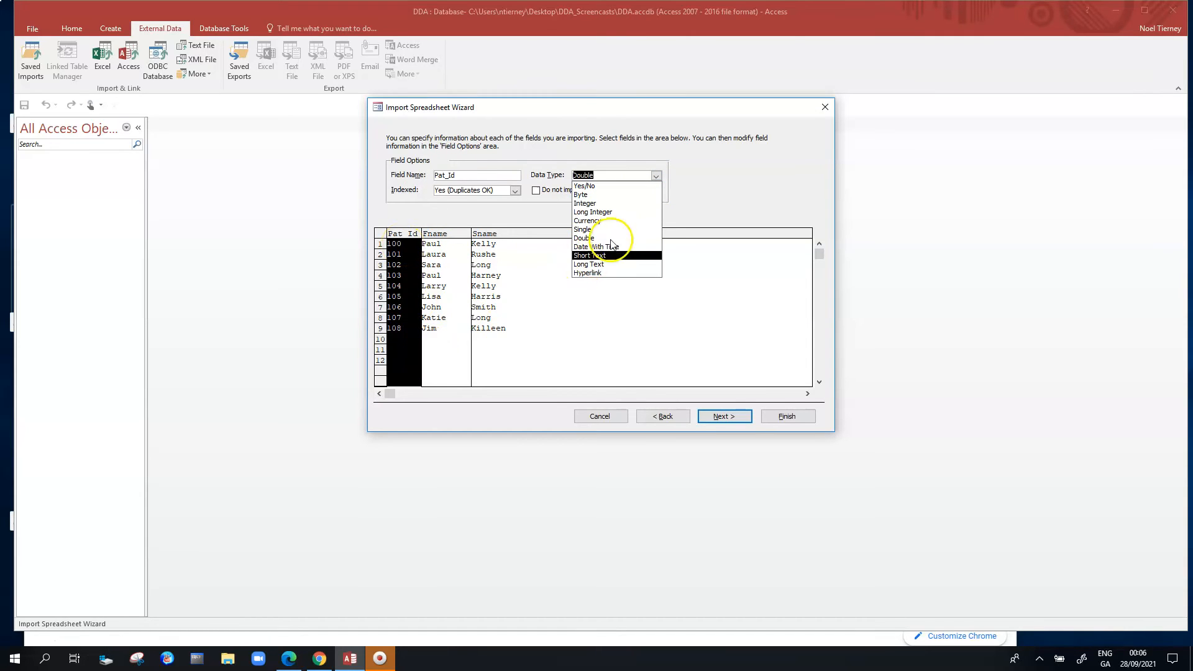
left_click(602, 204)
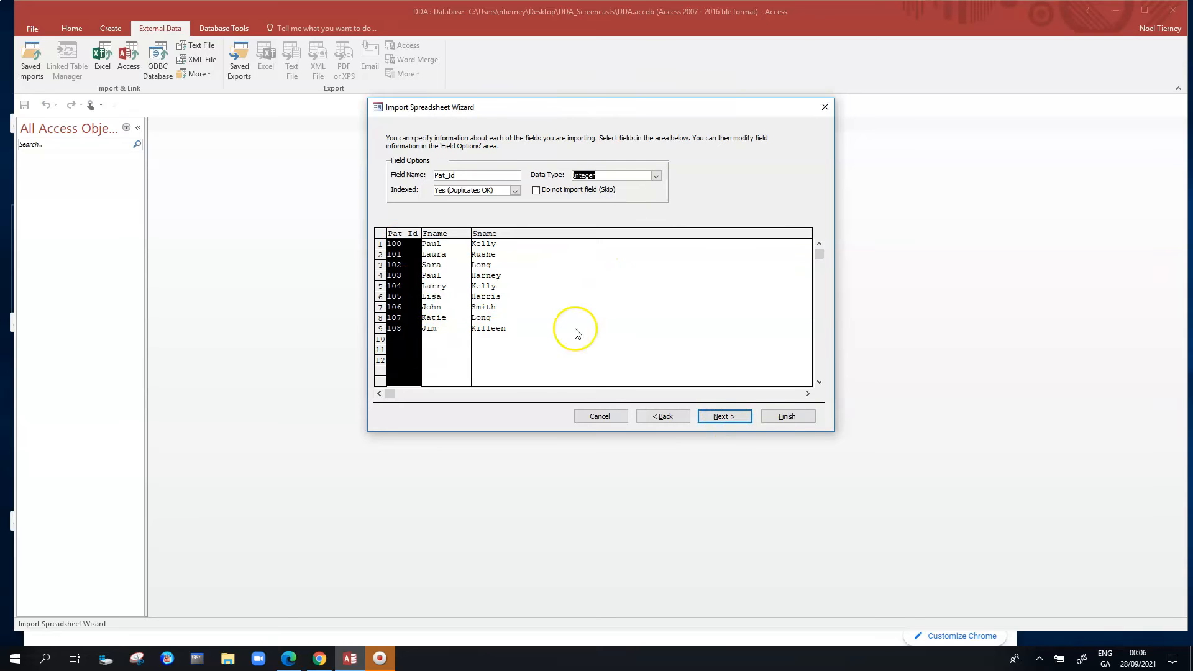
- Check the field options of Fname, Sname, Address and Town, and set the Age field's data type to Integer
left_click(439, 238)
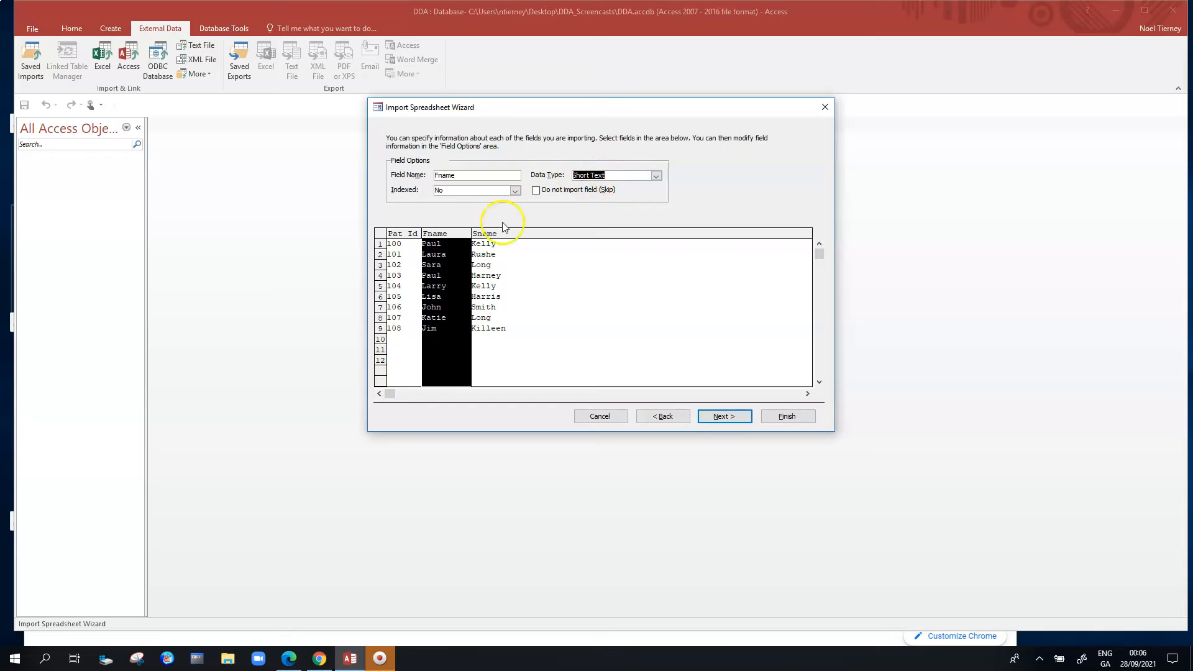
left_click(483, 238)
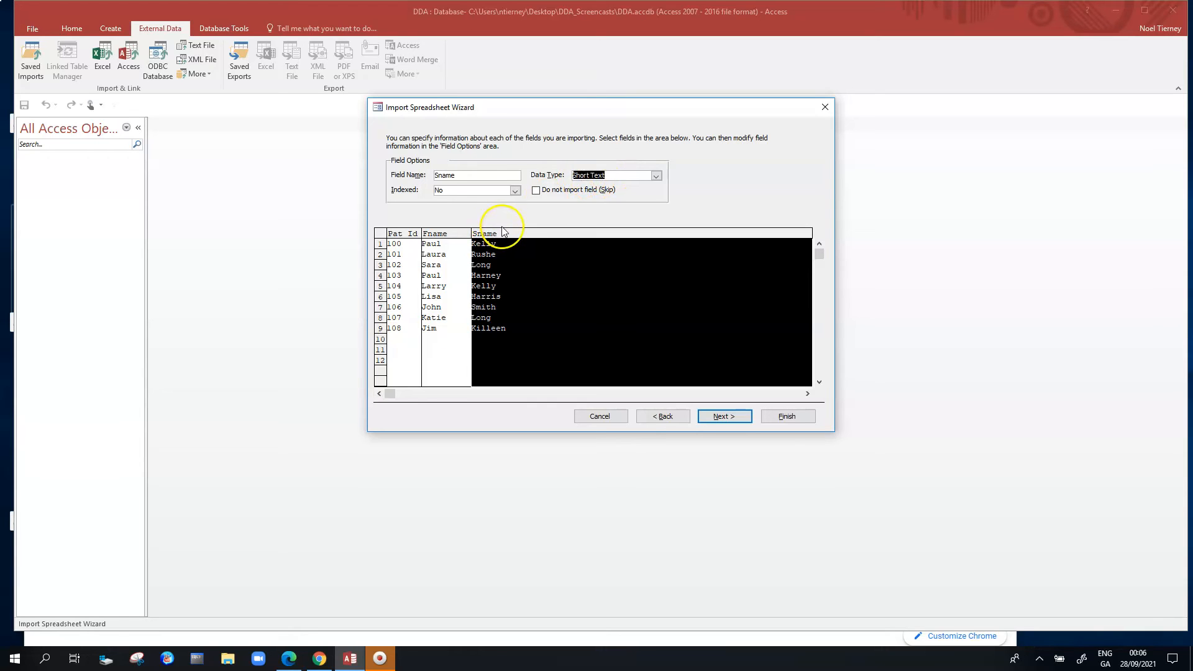
left_click(786, 394)
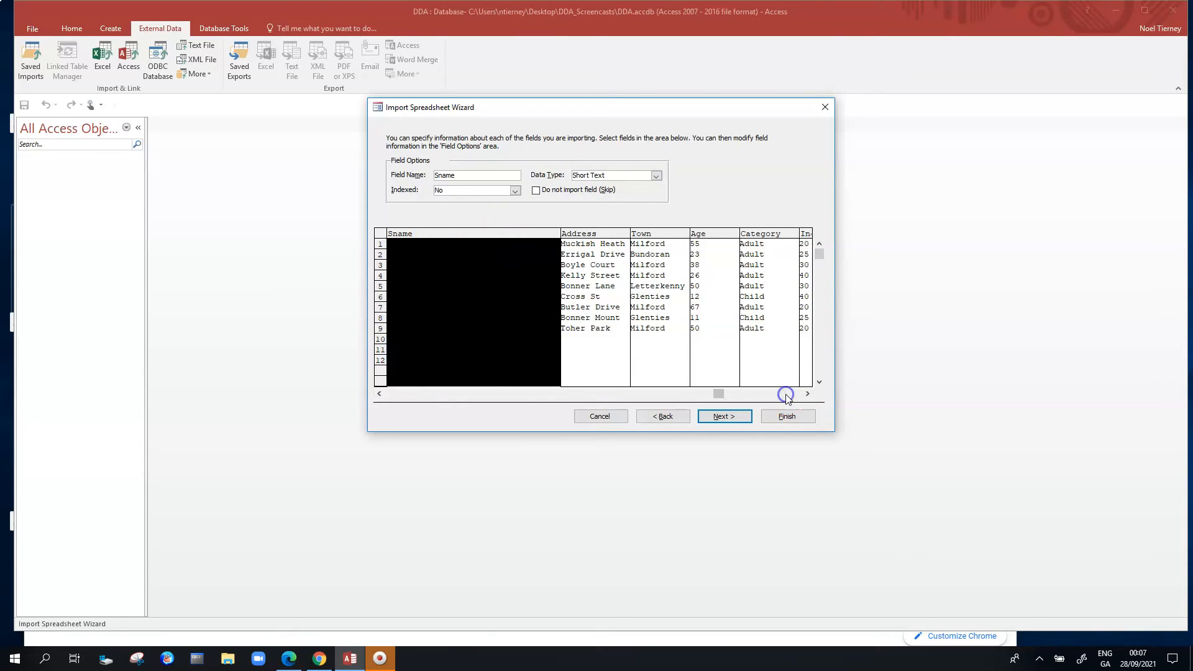
left_click(585, 235)
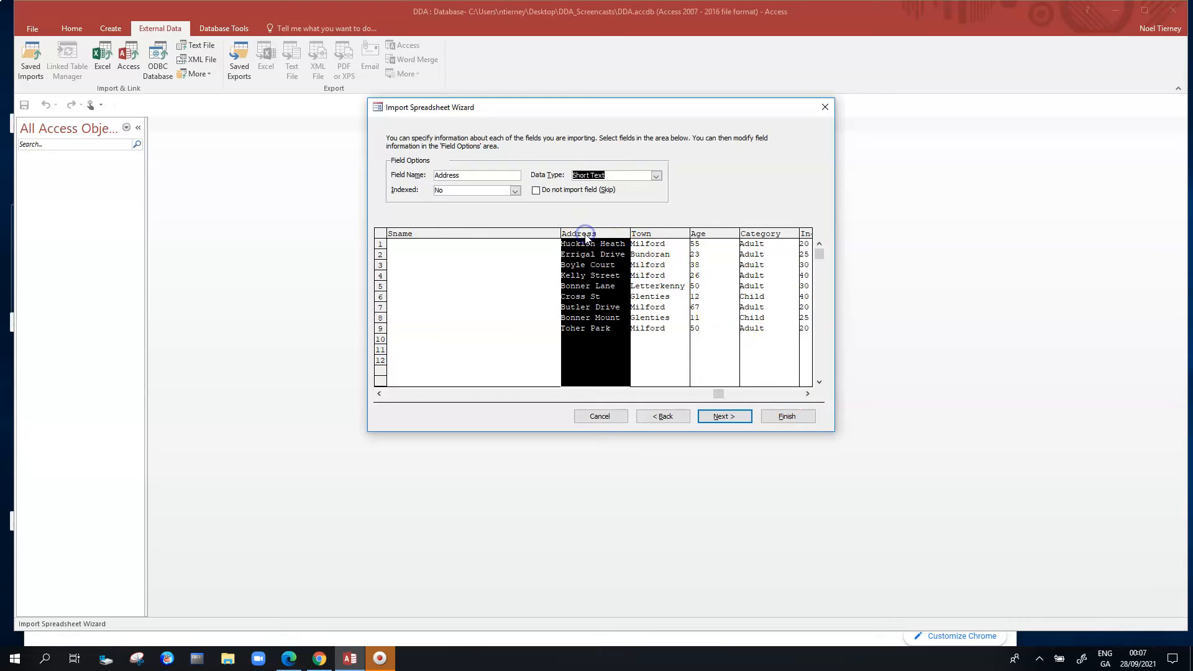
left_click(658, 238)
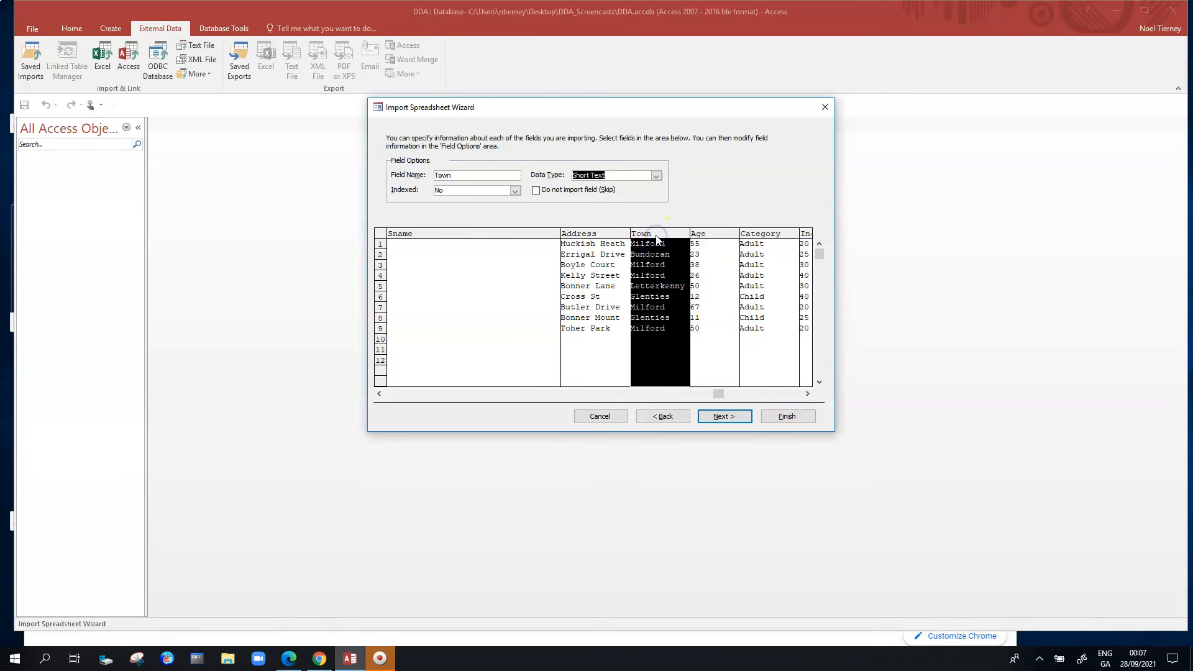
left_click(702, 236)
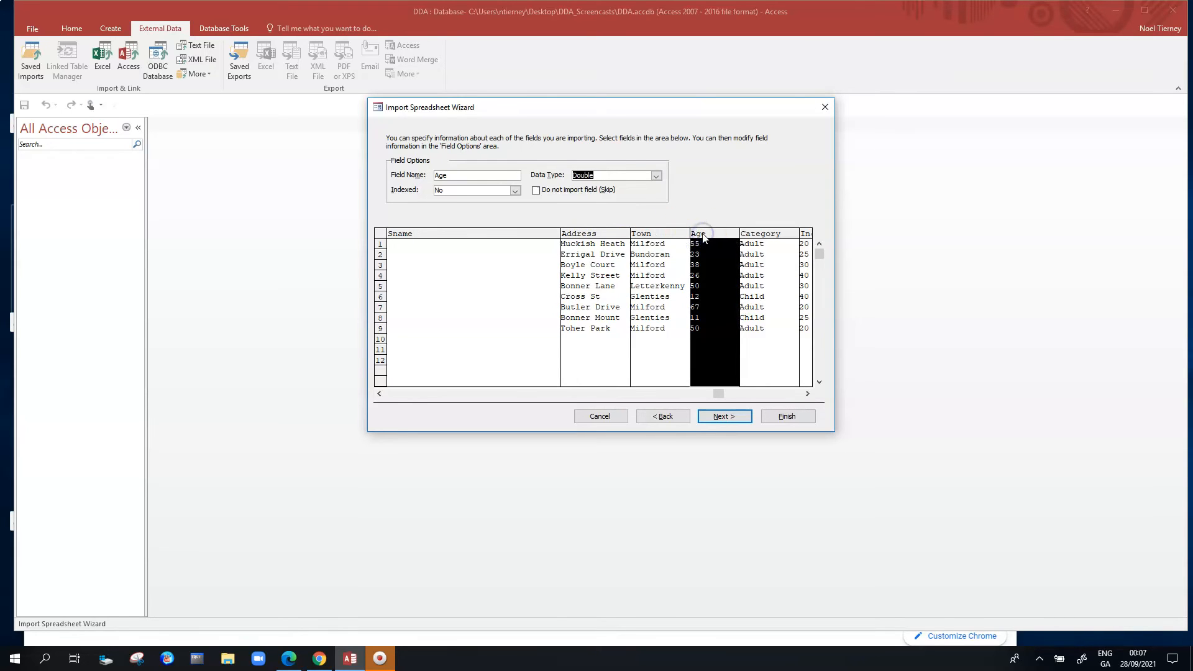
left_click(656, 177)
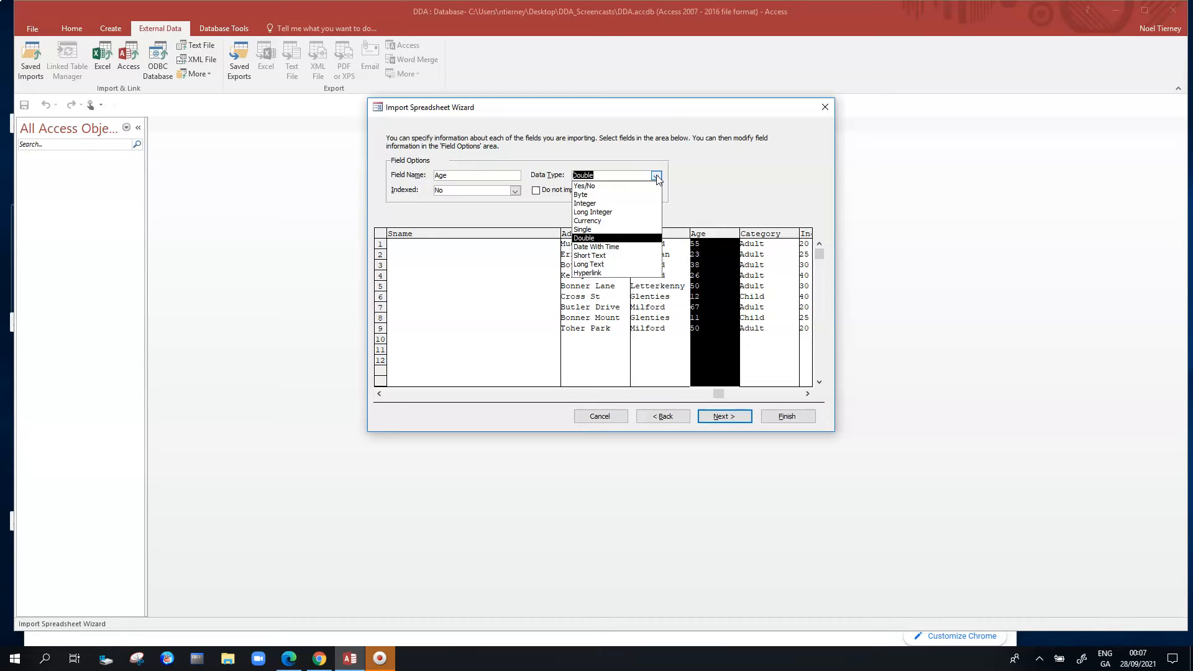
left_click(605, 204)
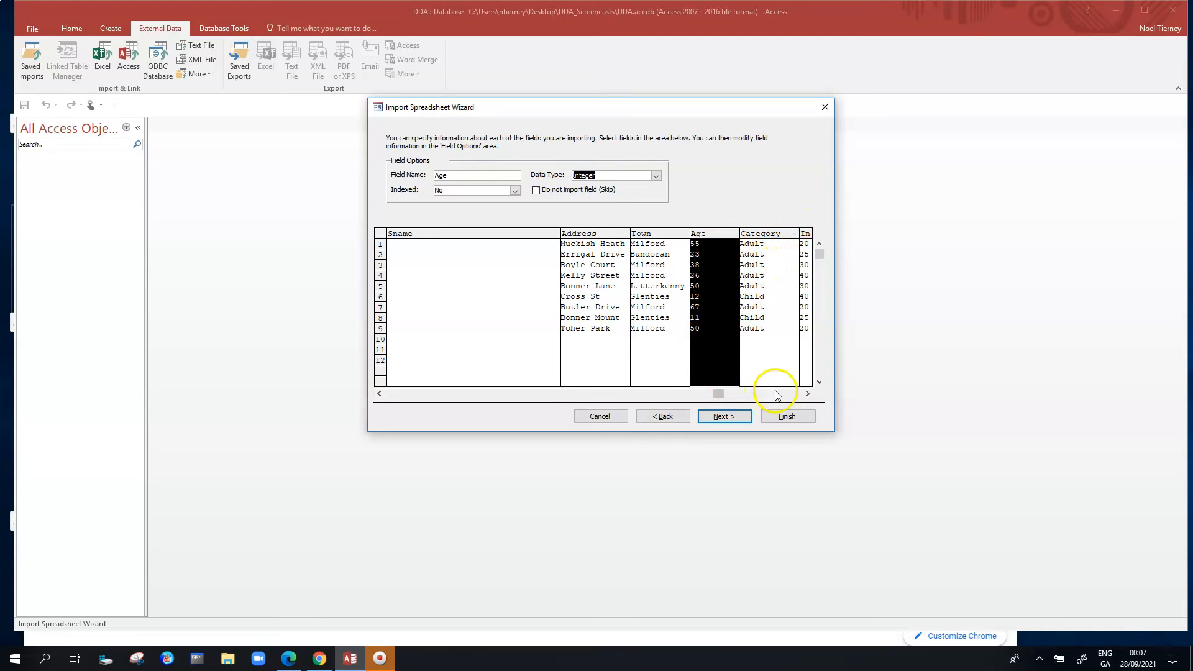
- Check the Category field's options and set the Income field's data type to Long Integer
left_click(808, 394)
left_click(807, 394)
left_click(808, 394)
left_click(808, 394)
left_click(808, 394)
left_click(808, 394)
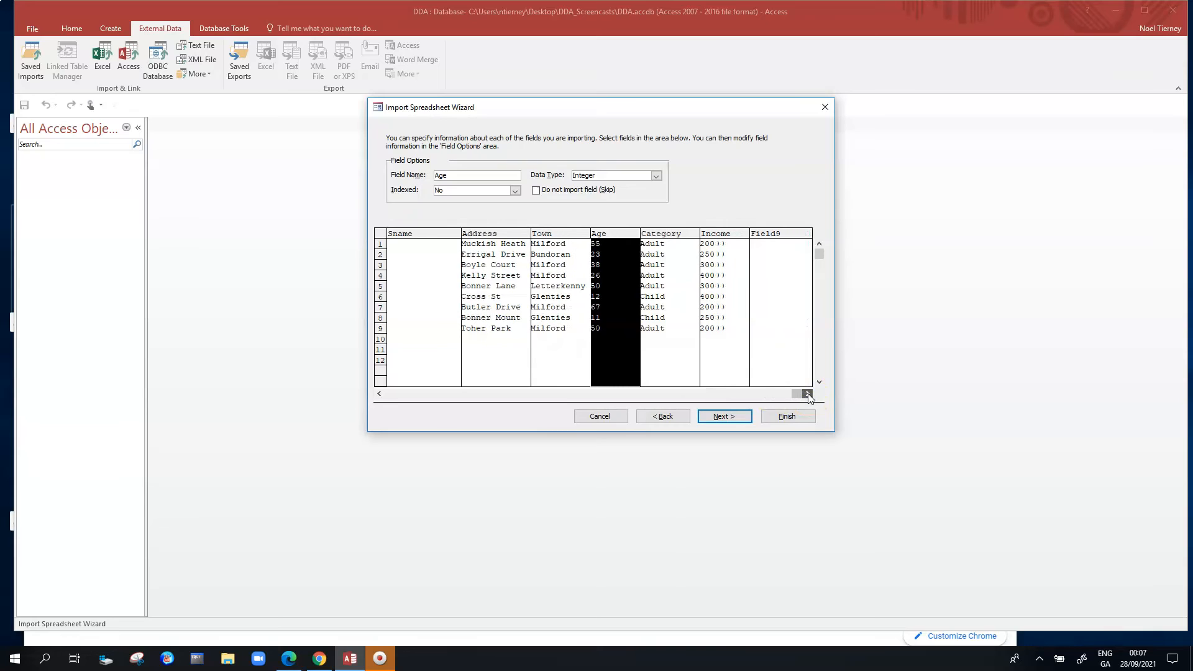
left_click(668, 234)
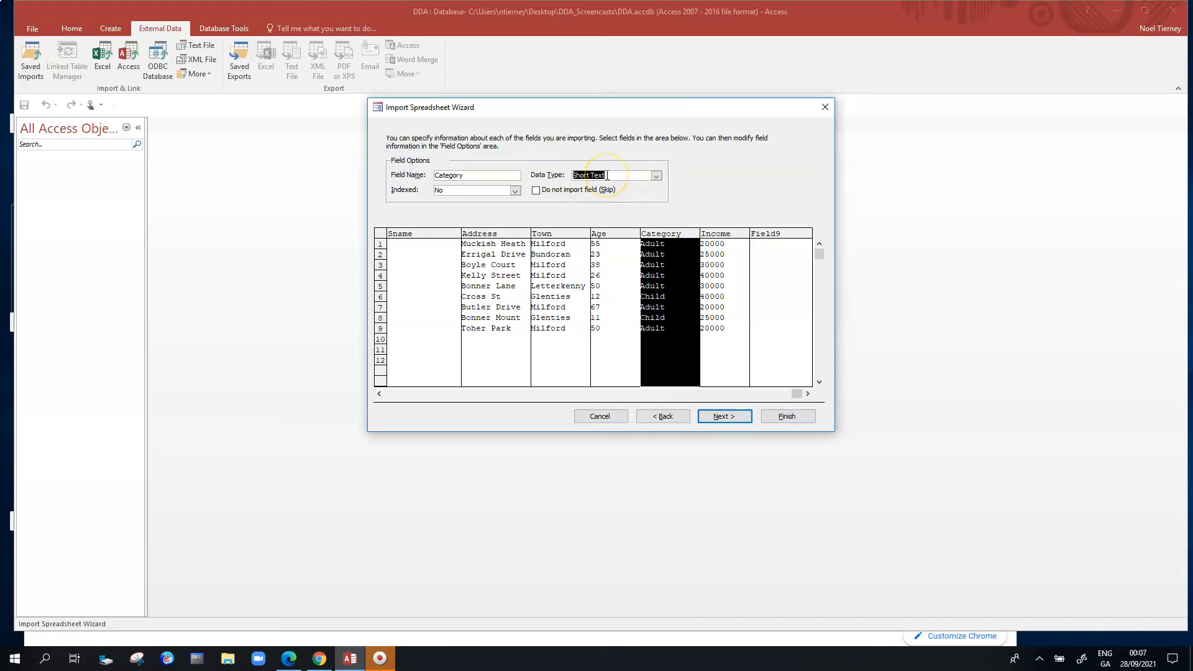
left_click(716, 235)
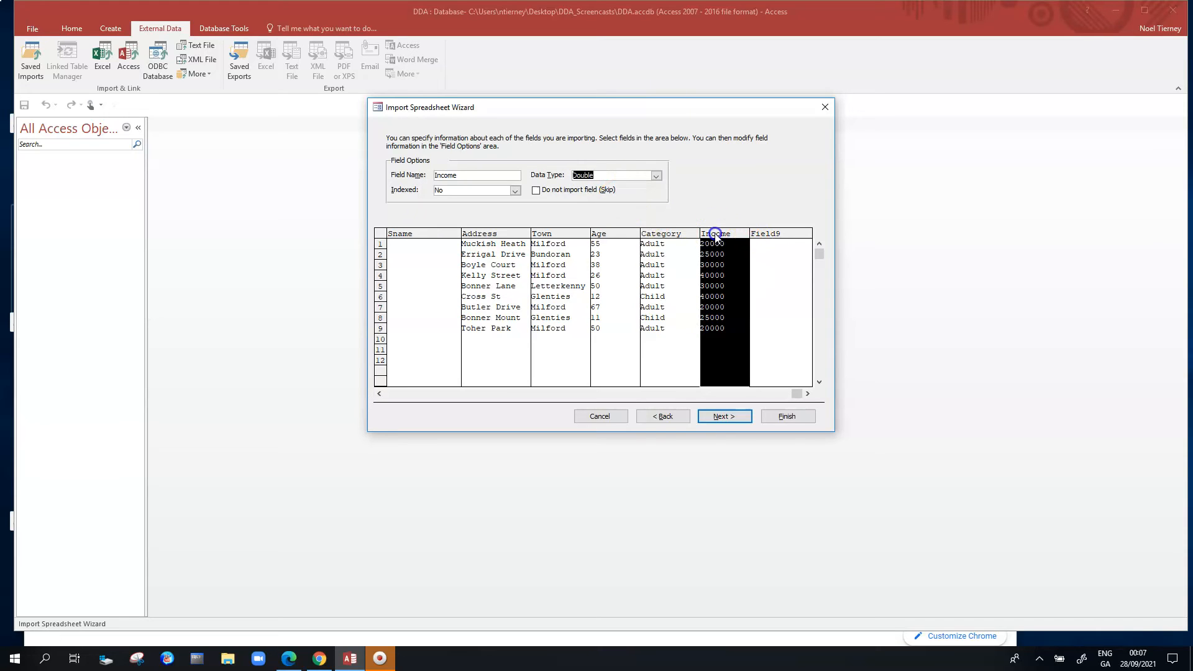
left_click(655, 176)
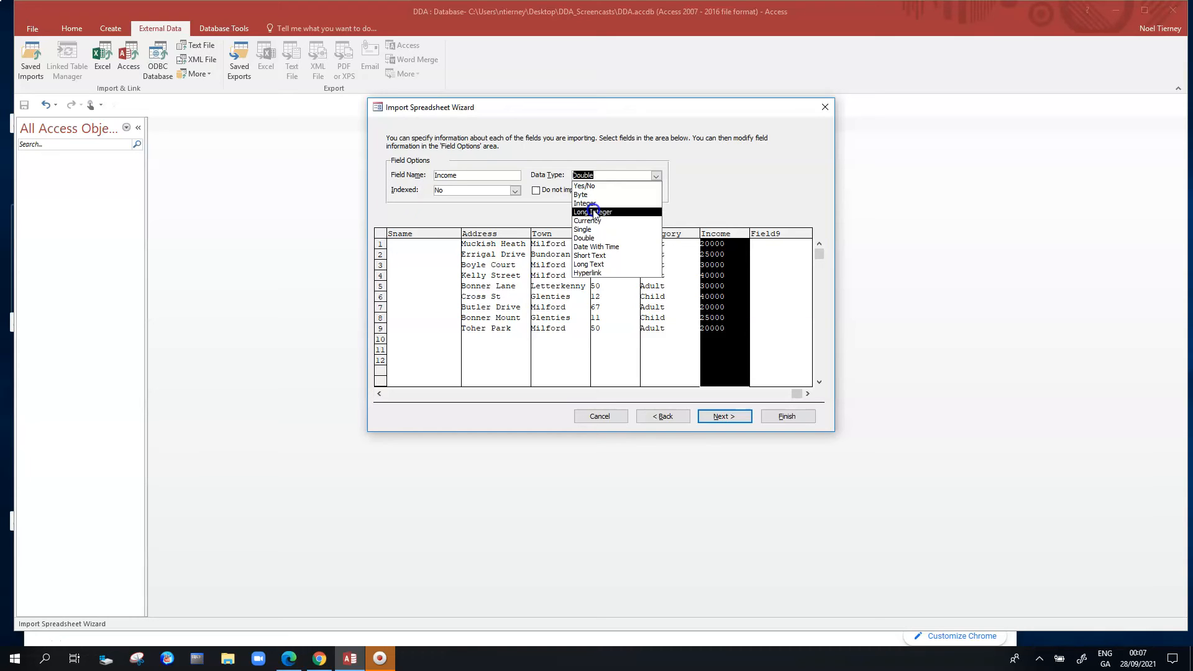
left_click(593, 212)
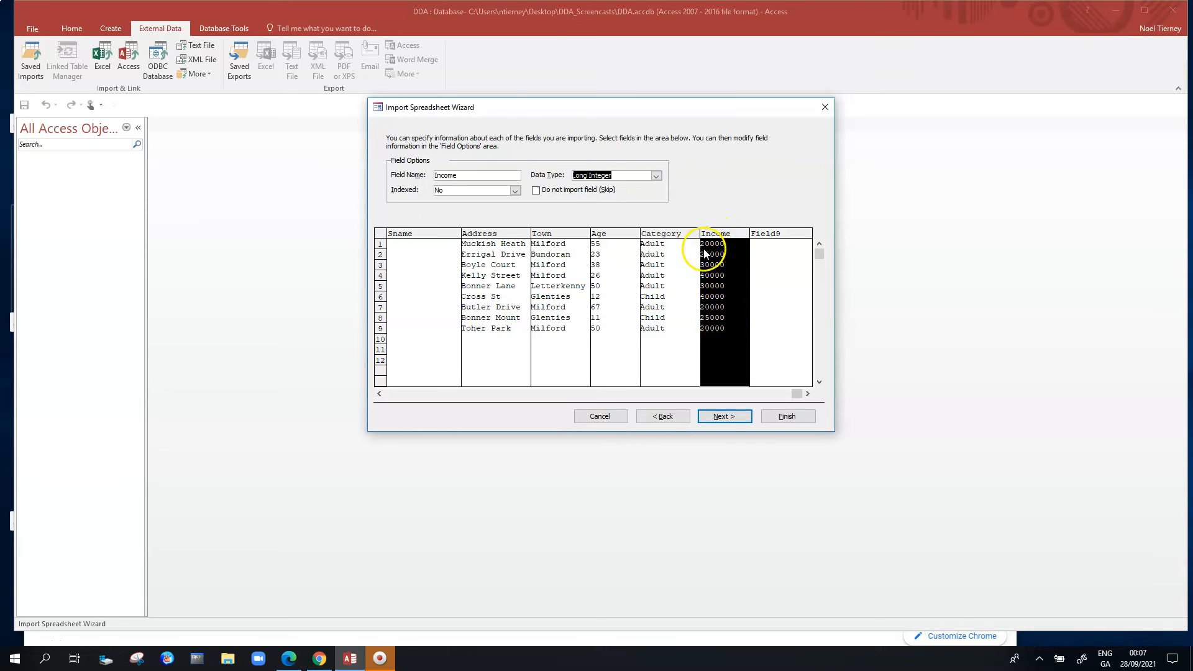
left_click(739, 333)
left_click(688, 372)
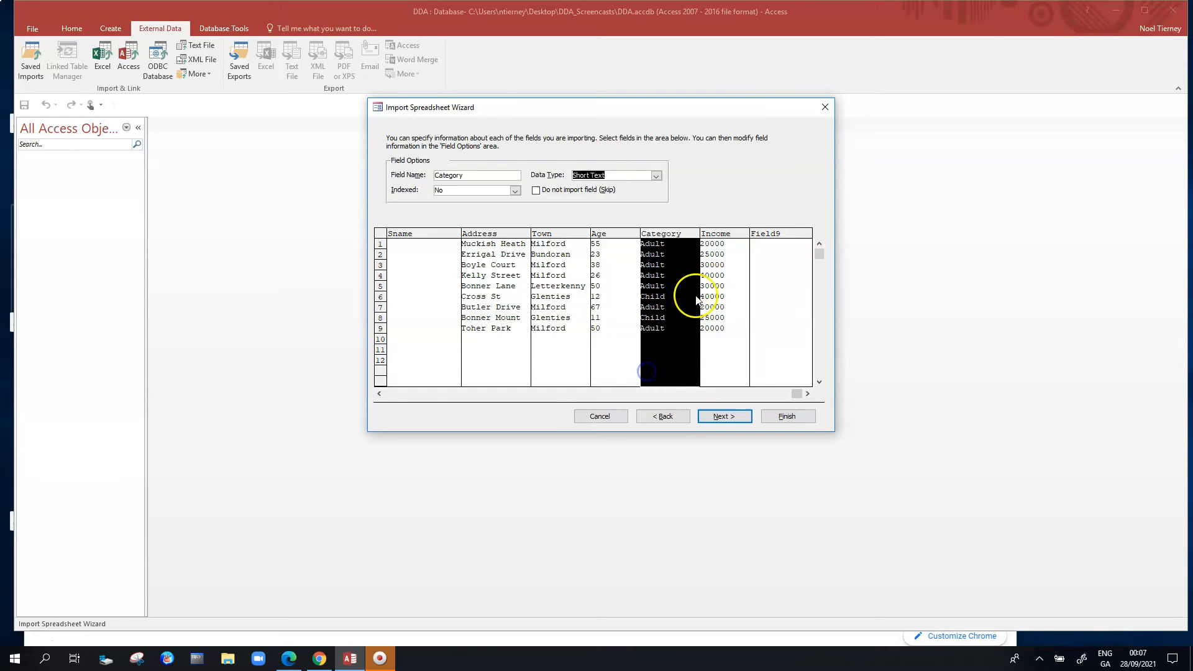
- Exclude the empty Field9 column from the import and continue to the primary key options
left_click(776, 237)
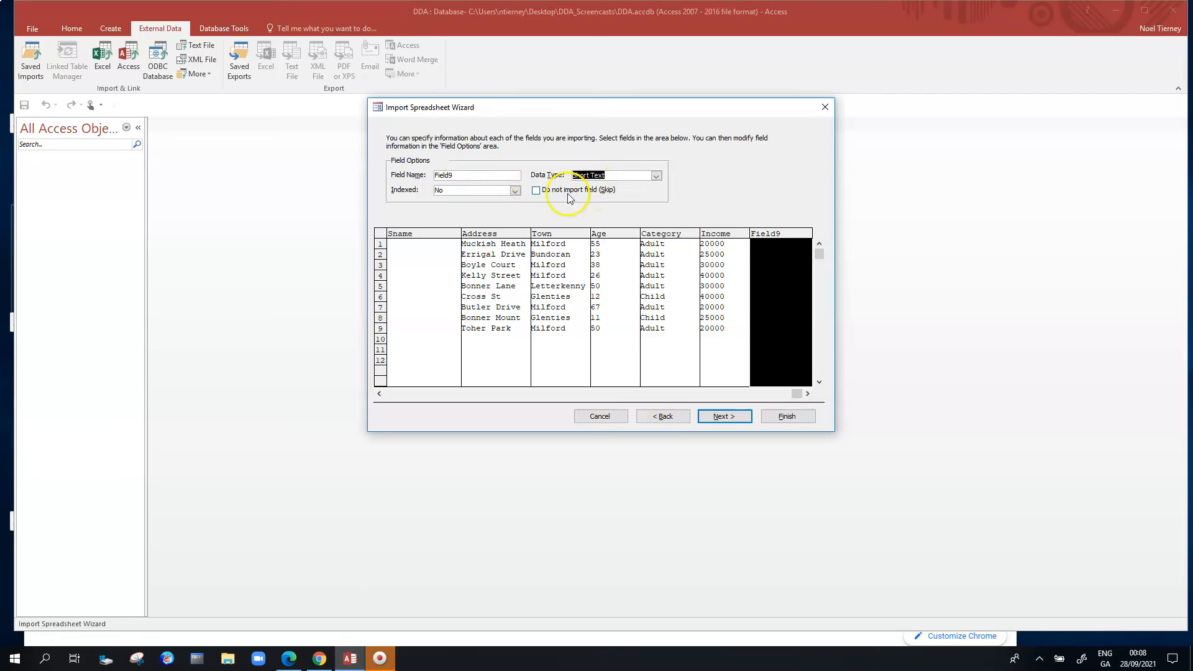
left_click(536, 192)
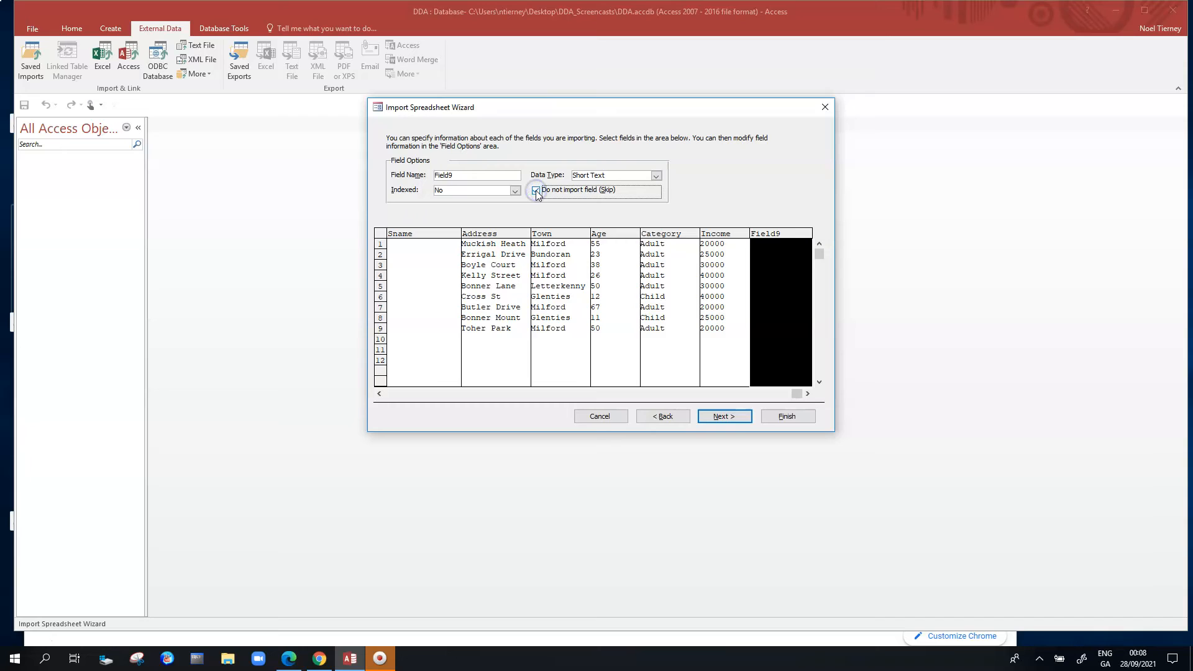
left_click(724, 417)
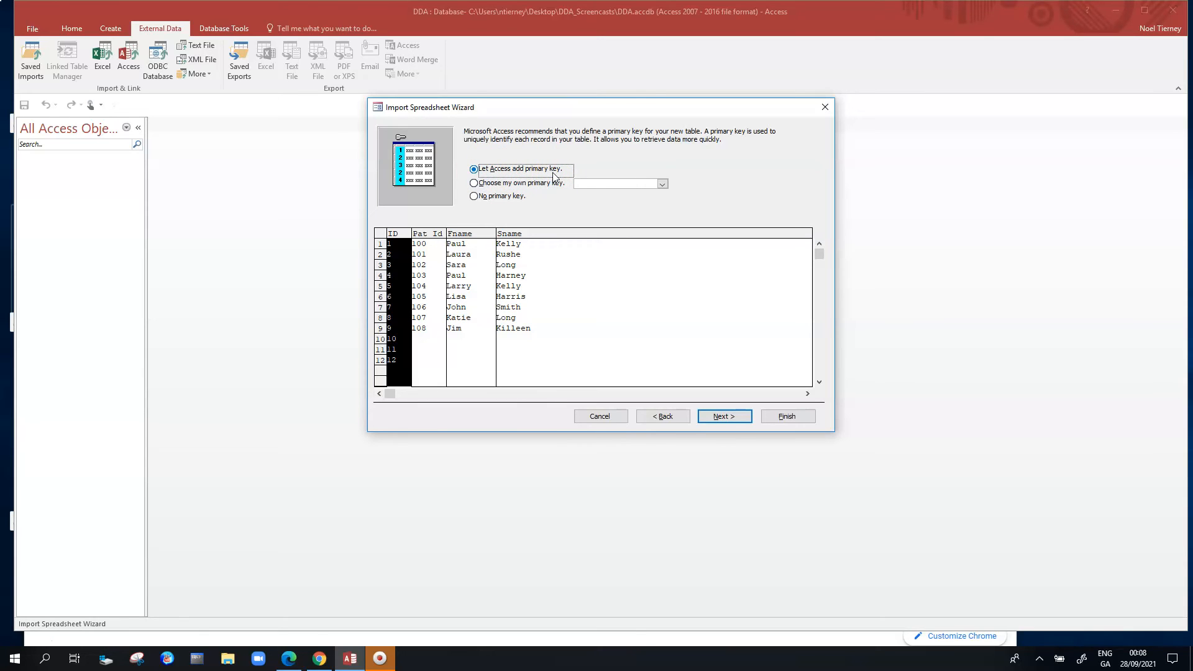
- Compare the primary key options and choose Pat_Id as the new table's own primary key
left_click(480, 182)
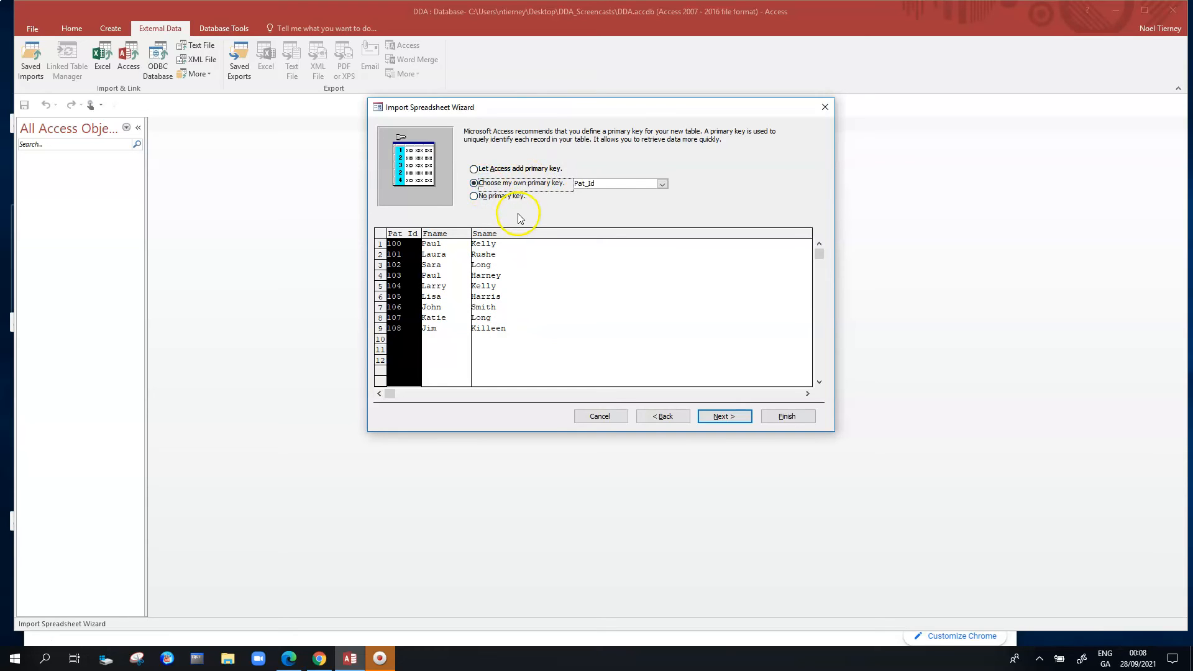
left_click(476, 196)
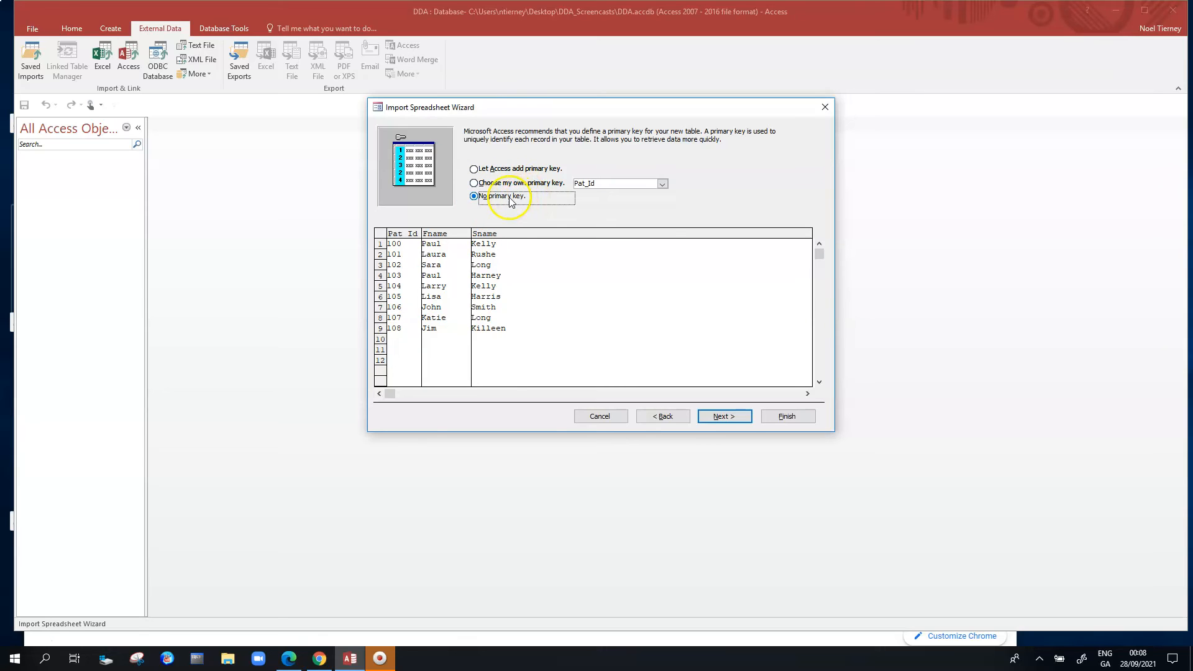
left_click(476, 183)
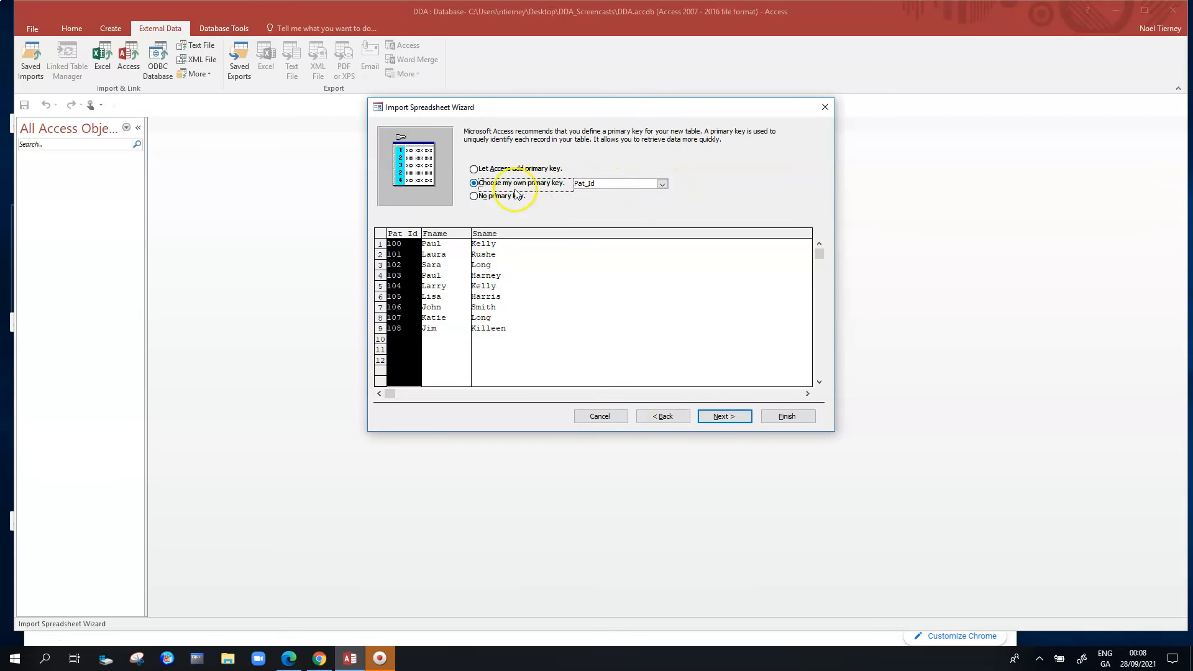
left_click(662, 184)
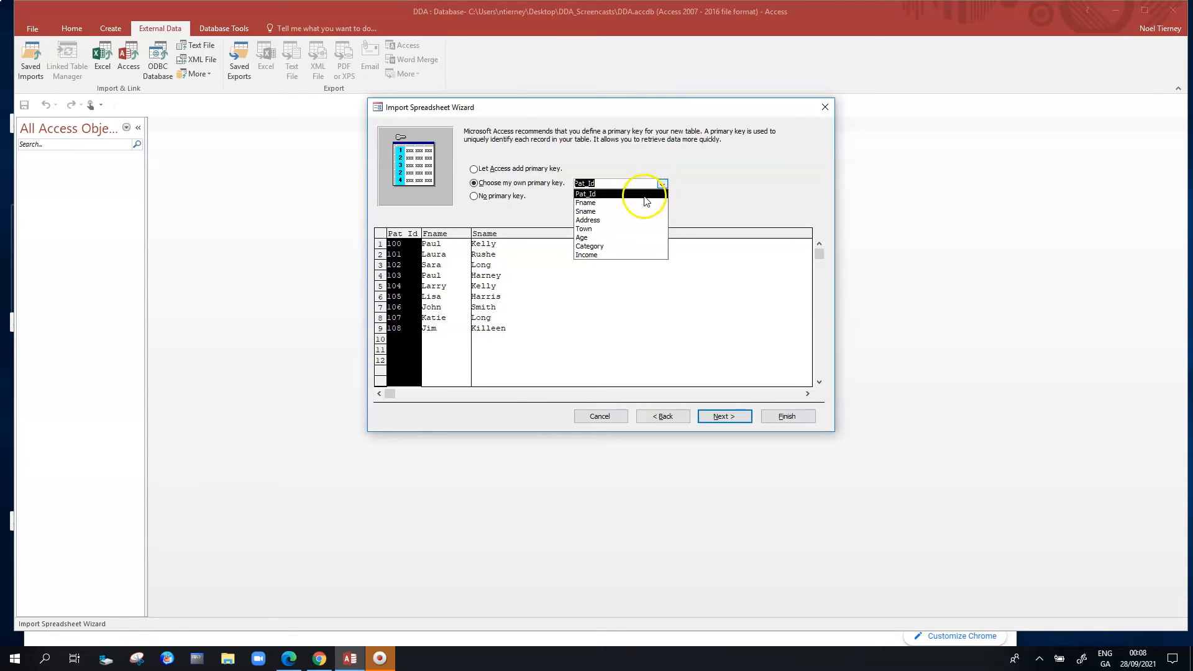
left_click(609, 193)
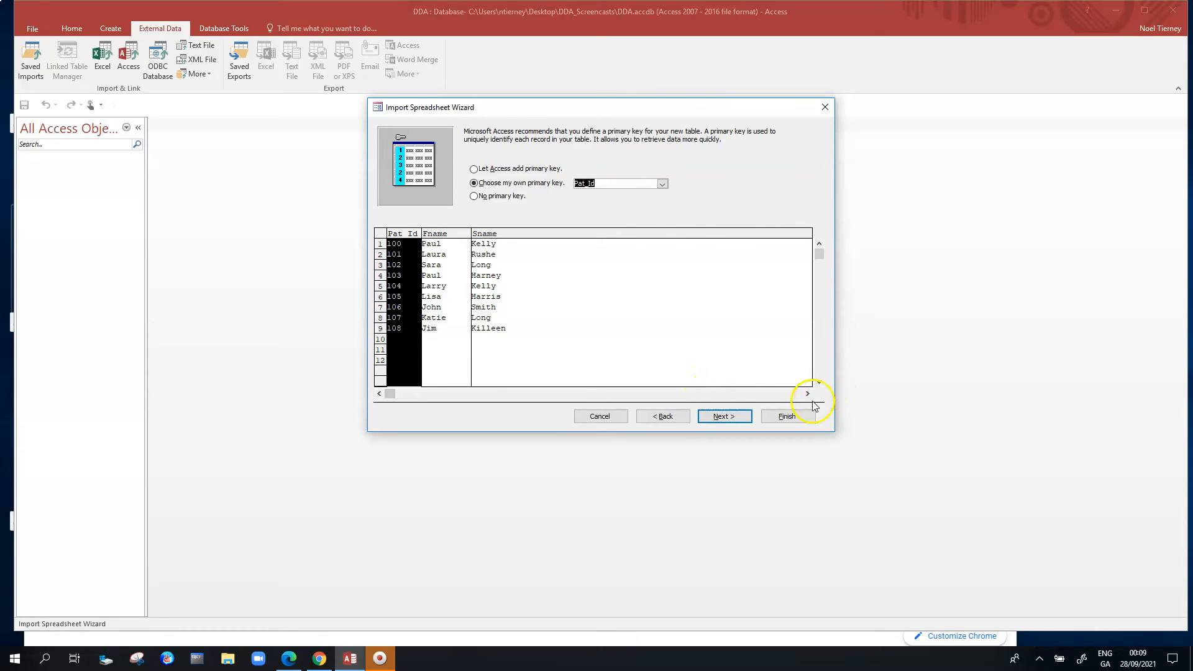
- Review the remaining columns in the import preview, keep Pat_Id as primary key and continue to the table naming page
left_click(791, 394)
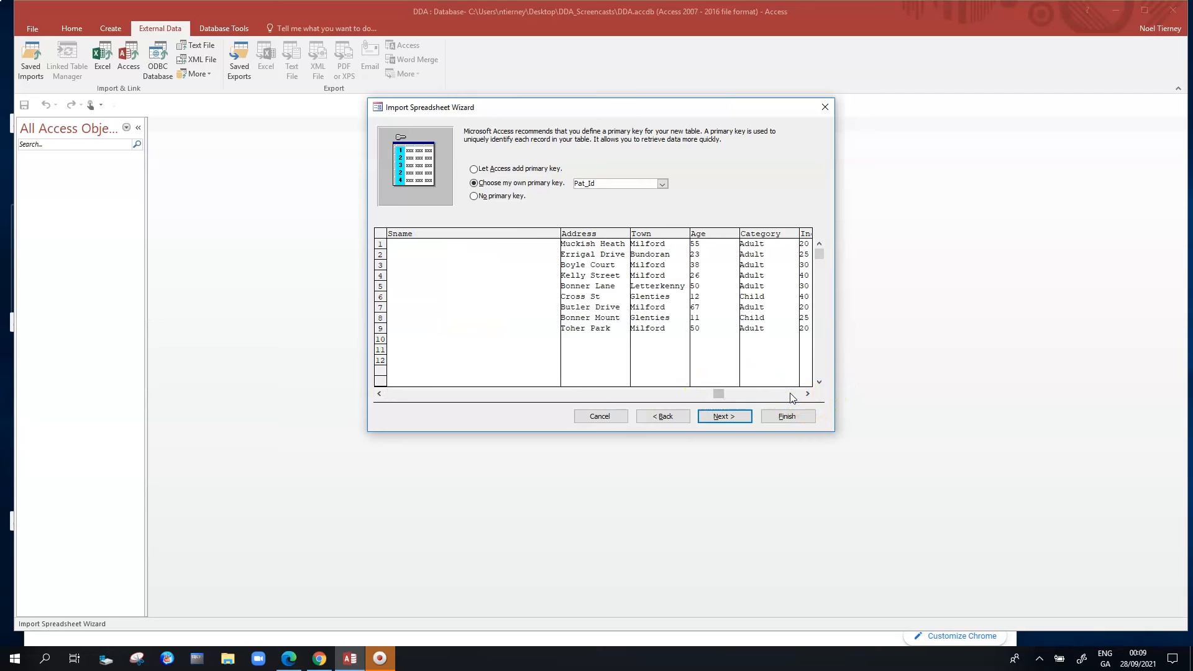
left_click(790, 394)
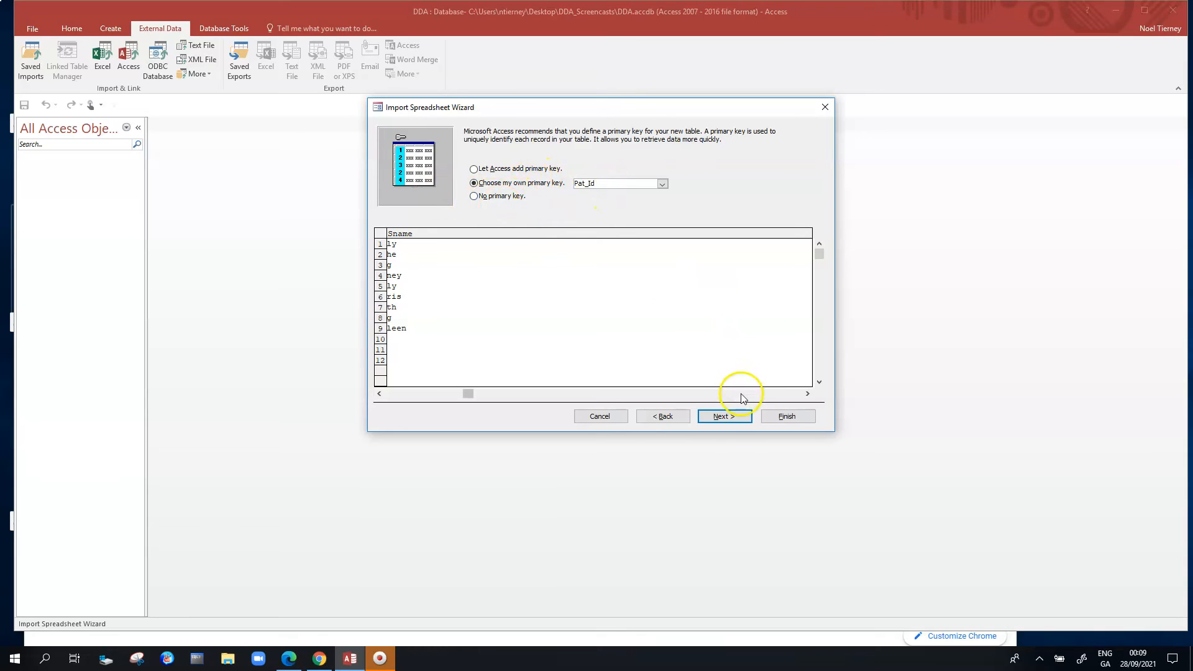
left_click(725, 416)
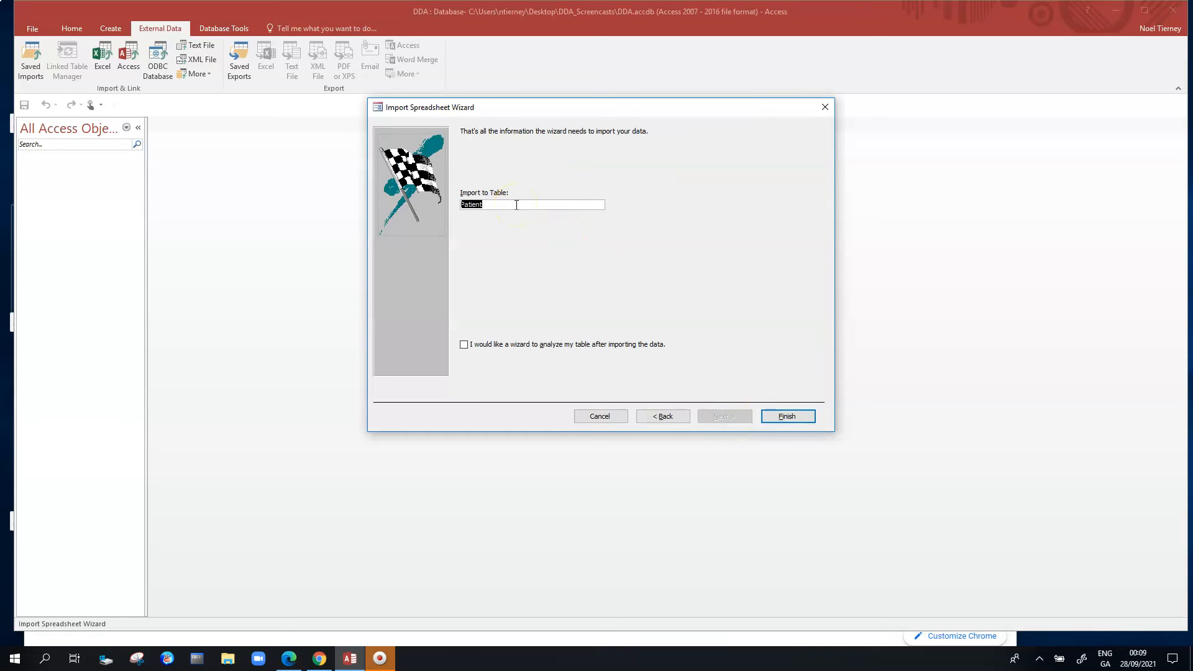
- Finish importing the worksheet into a table named Patient, accepting the notices and leaving the import steps unsaved
left_click(463, 206)
left_click_drag(463, 206, 495, 205)
left_click(492, 203)
left_click(783, 418)
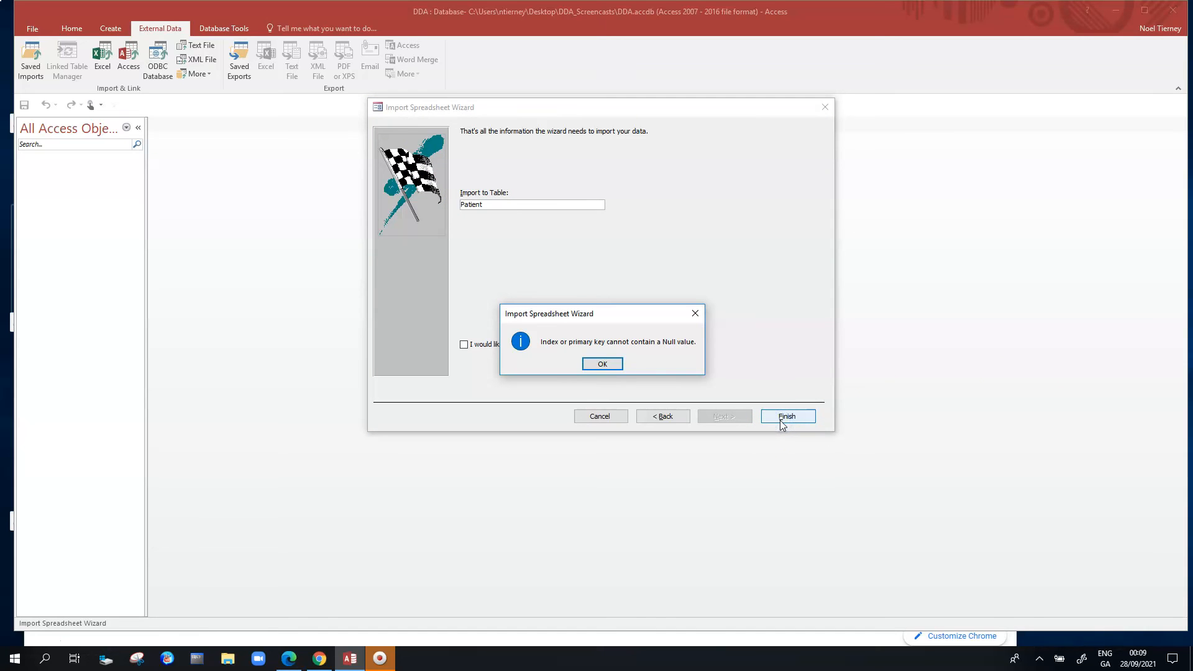
left_click(598, 364)
left_click(607, 365)
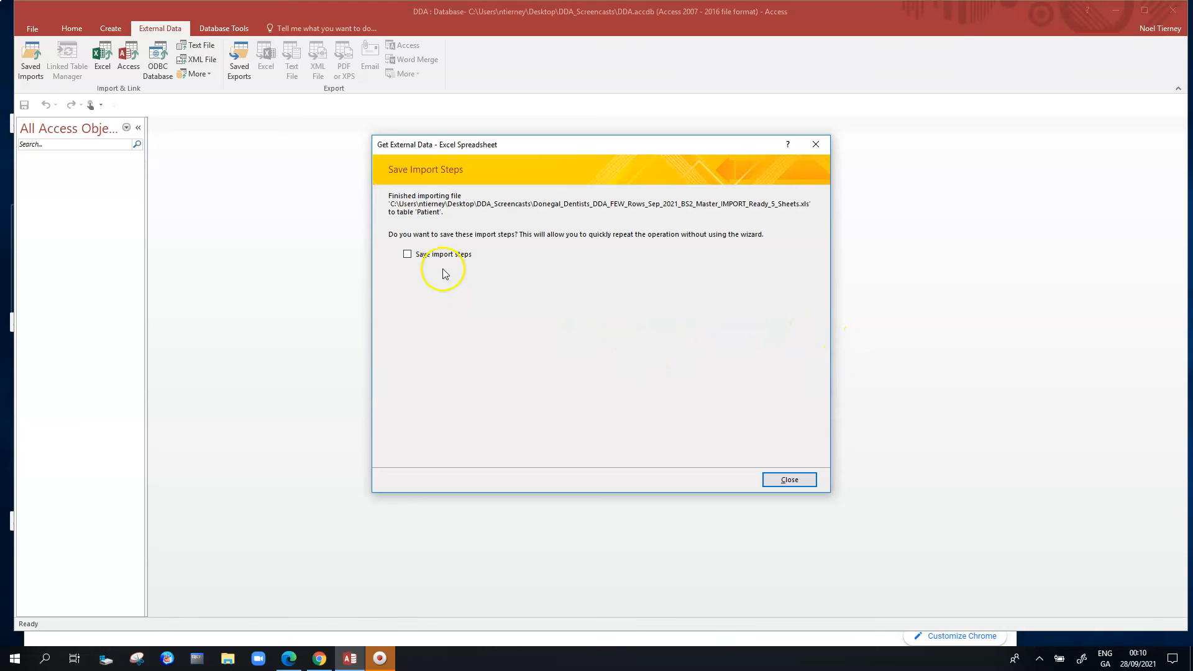
left_click(788, 485)
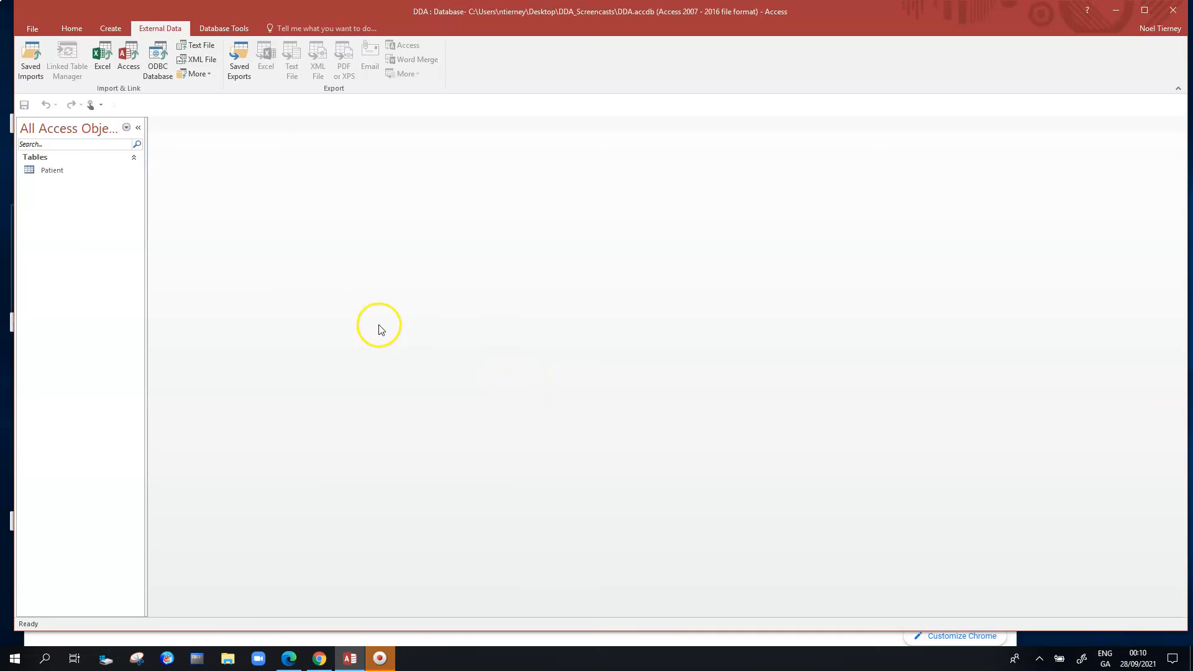
- Open the Patient table and permanently delete its empty F9 field
double_click(51, 172)
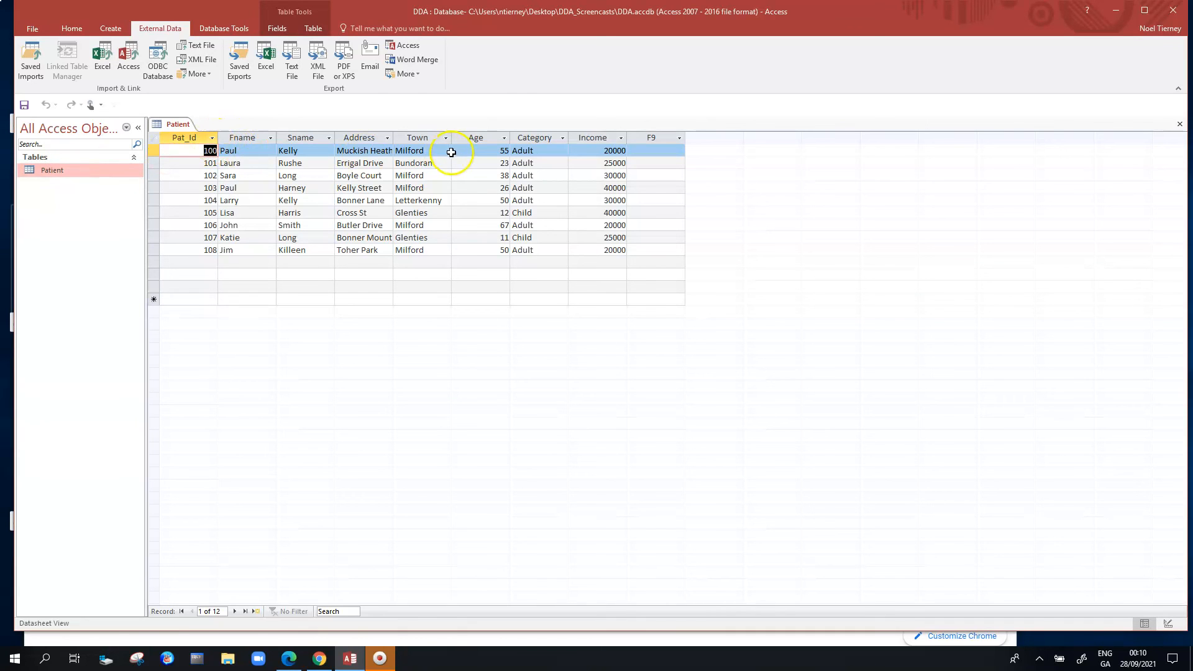
left_click(663, 136)
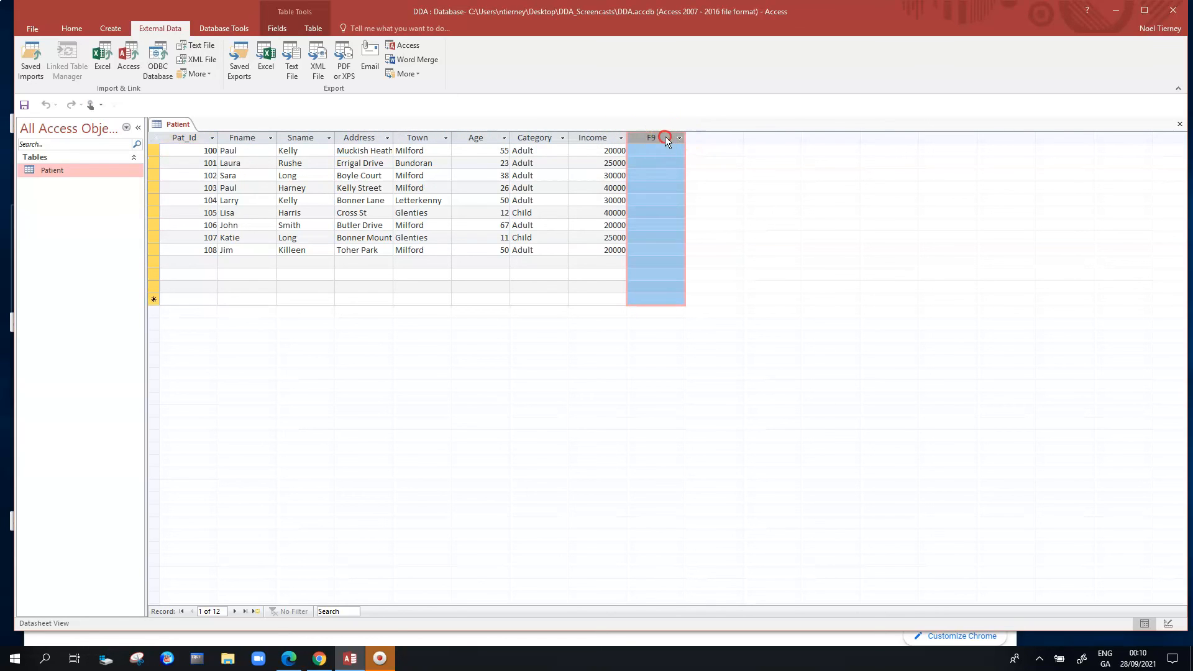
right_click(665, 138)
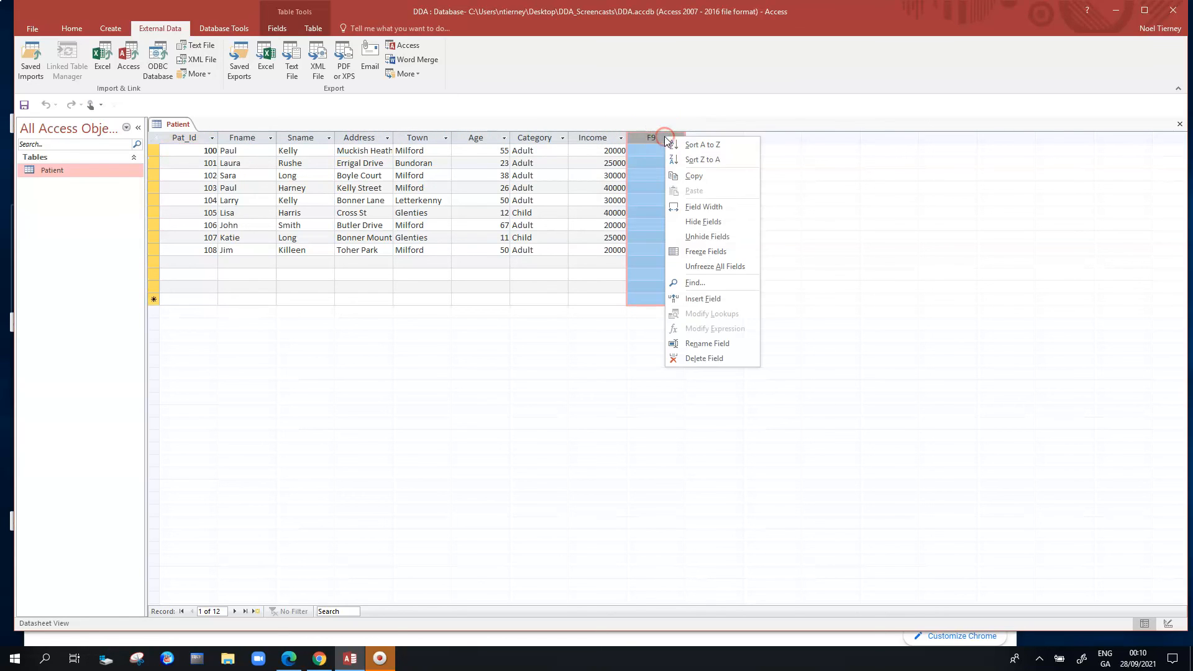
left_click(690, 358)
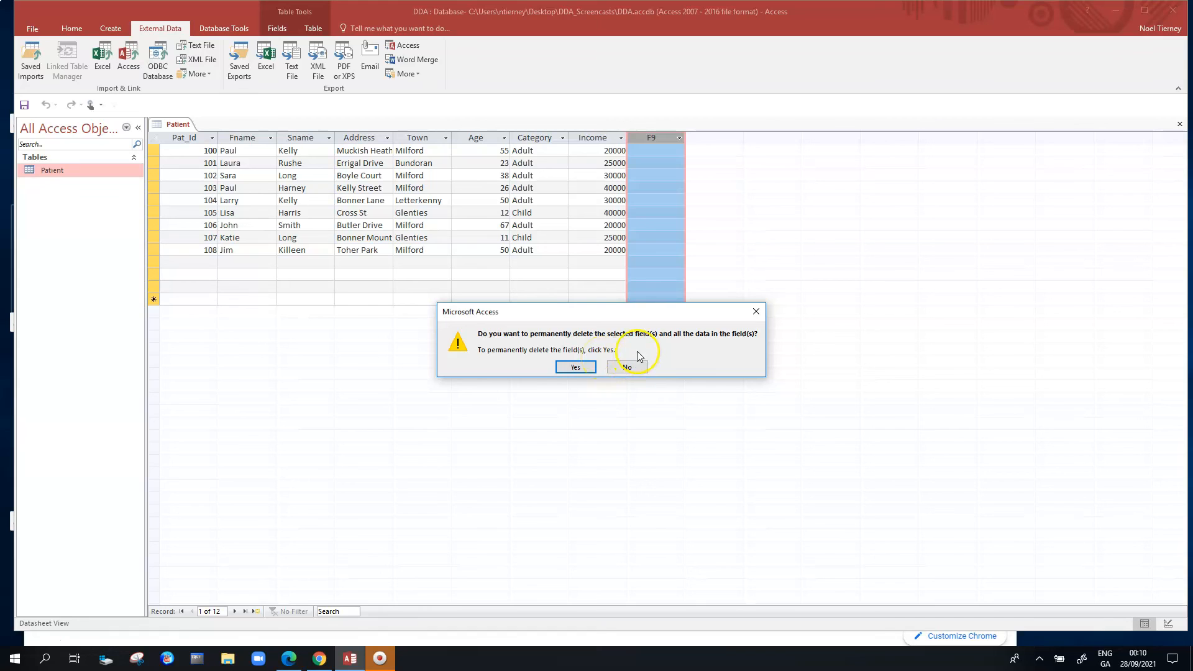
left_click(577, 367)
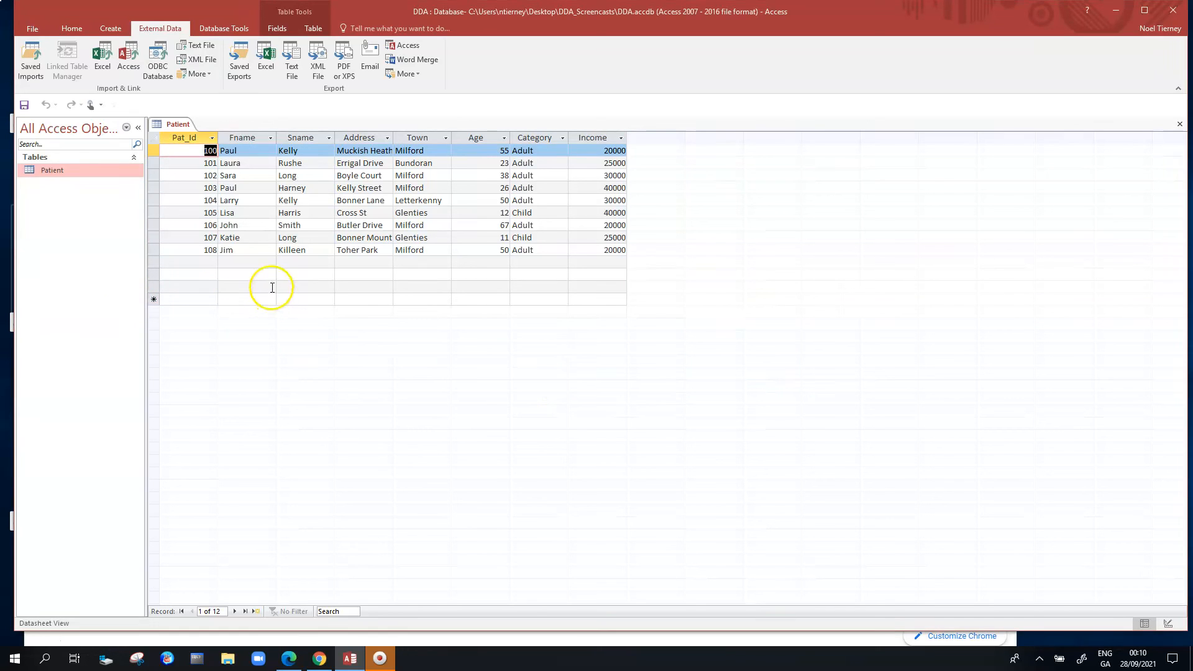
- Go through the Patient records by Pat_Id down to the last row and check for blank records at the end
left_click(257, 232)
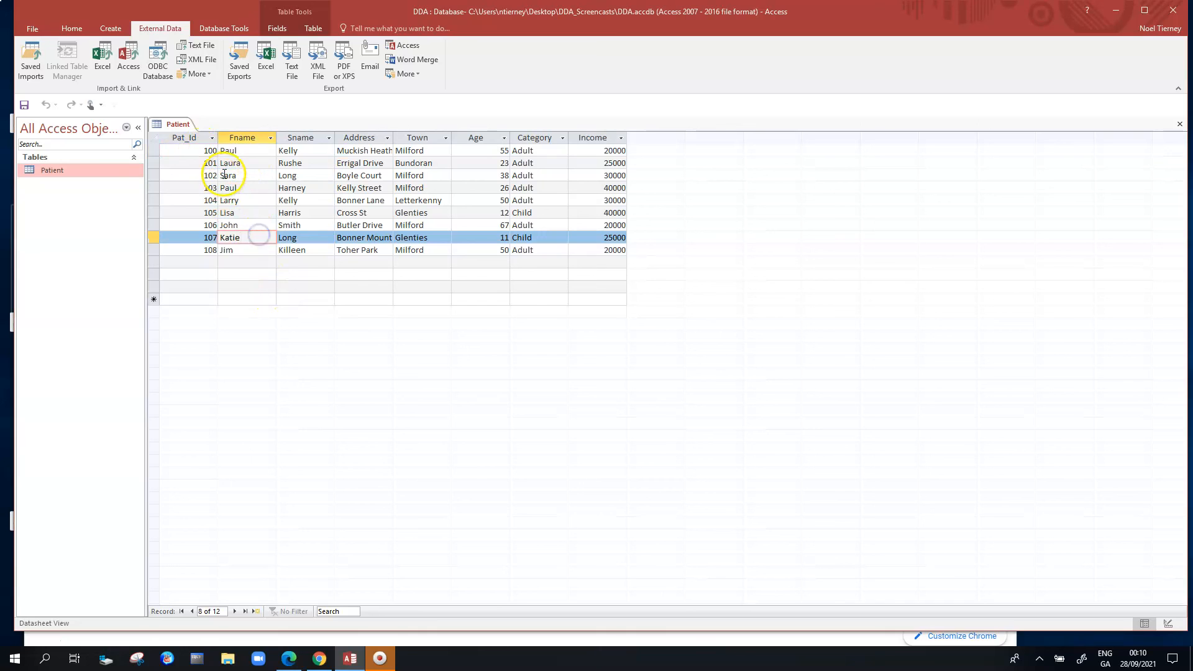
left_click(196, 150)
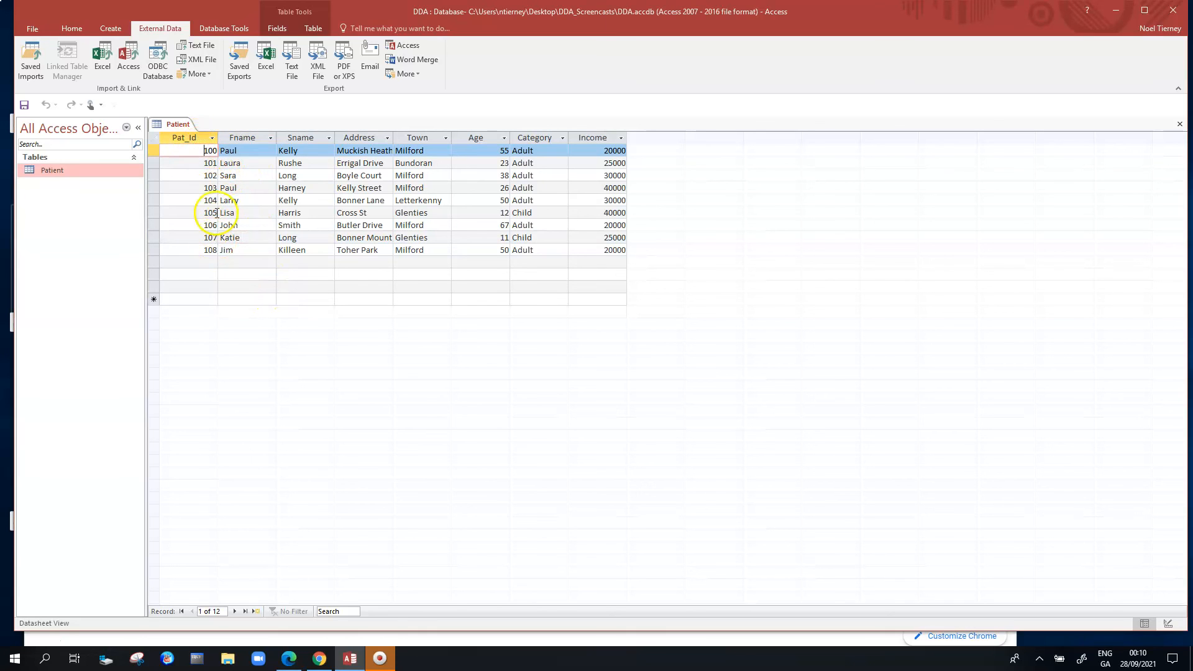
key("Down")
key("Down")
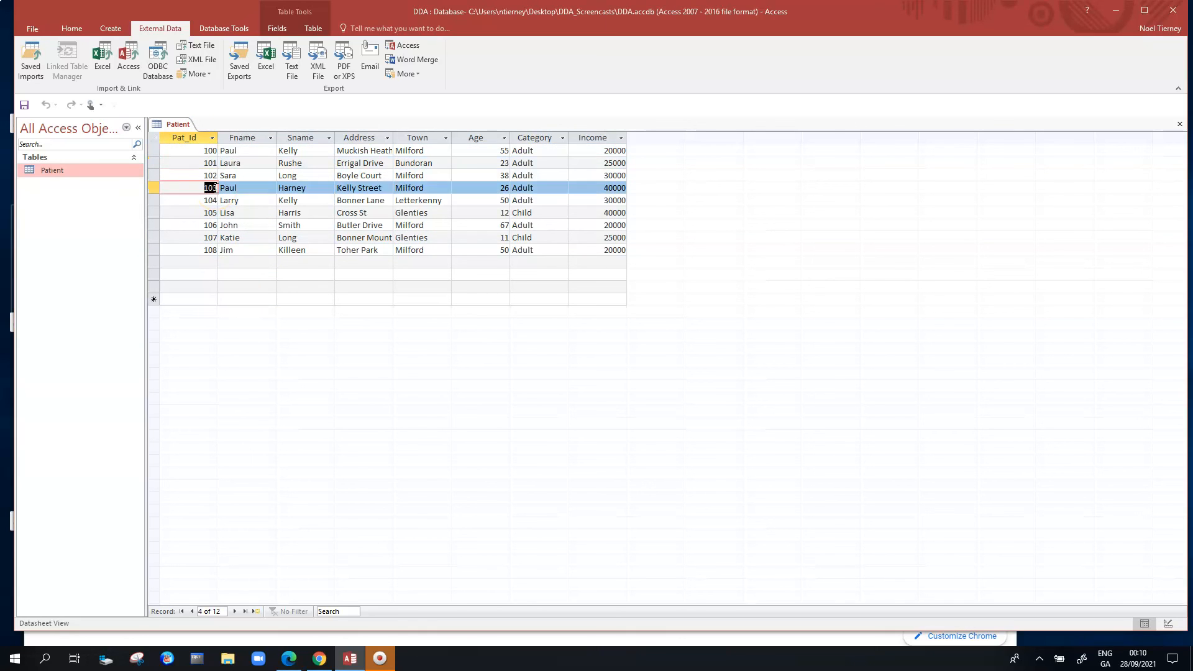
key("Down")
key("Down")
key("Down")
key("Down")
key("Down")
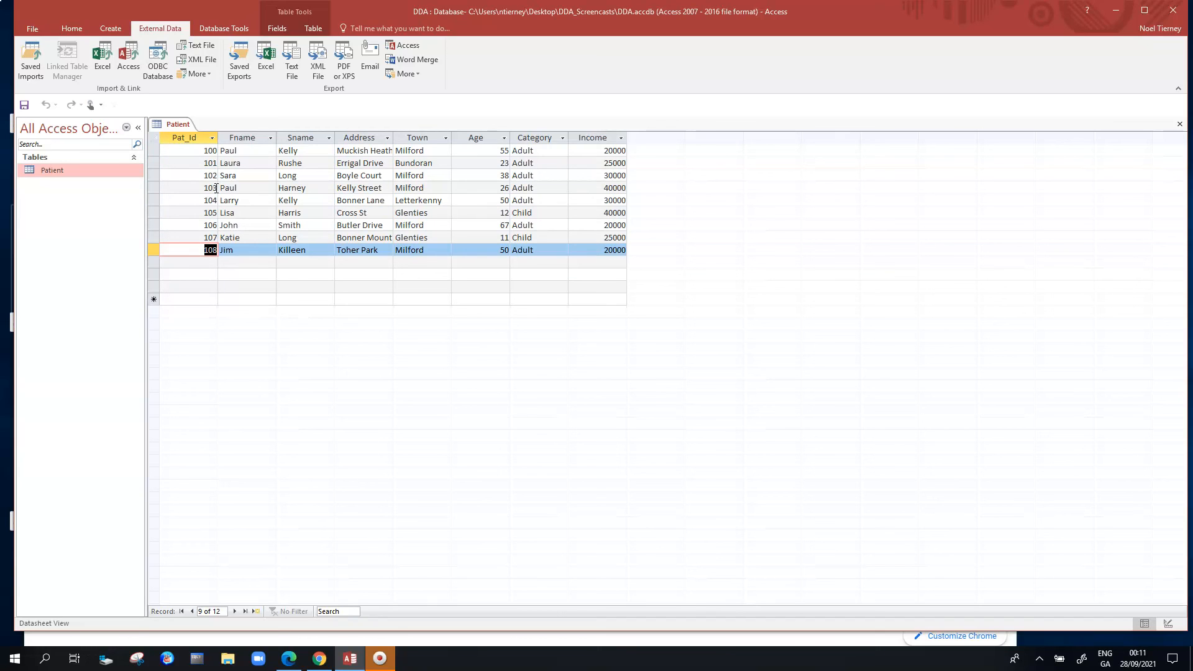
key("Down")
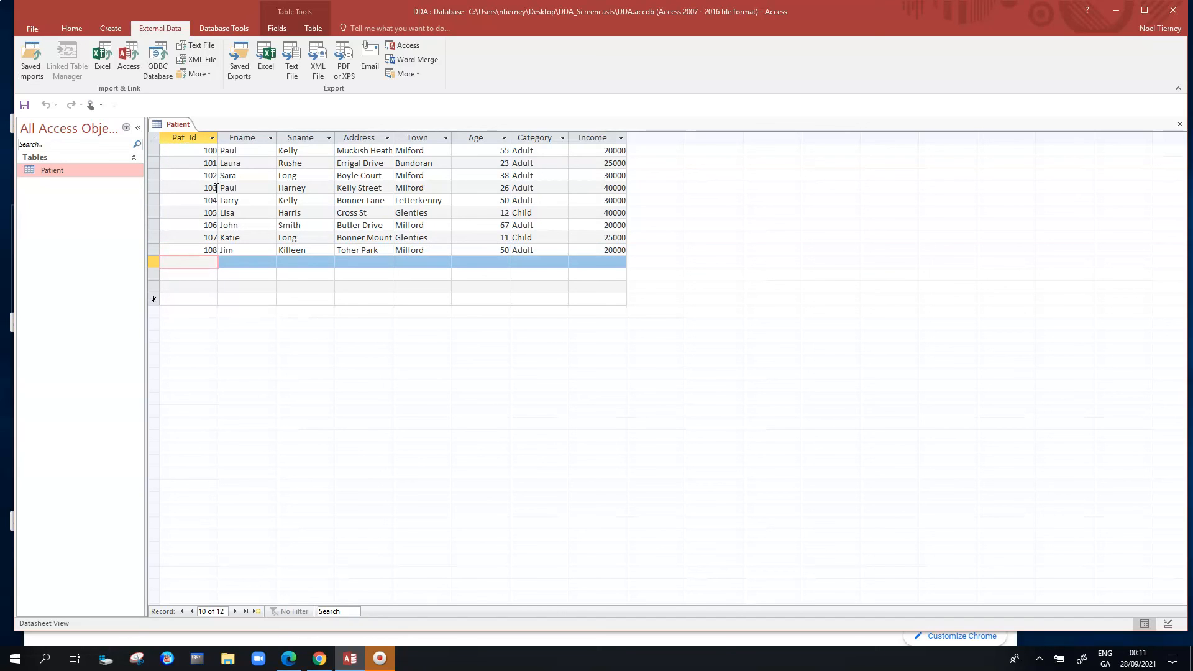
key("Down")
key("Down")
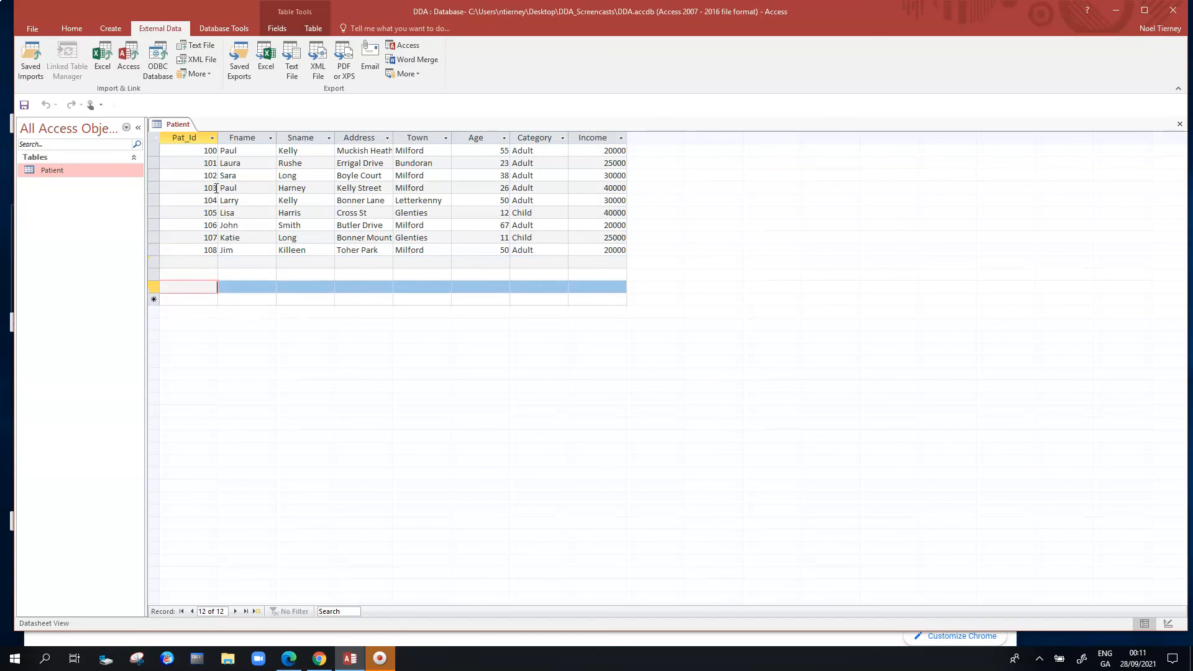
key("Up")
key("Up")
key("Up")
key("Down")
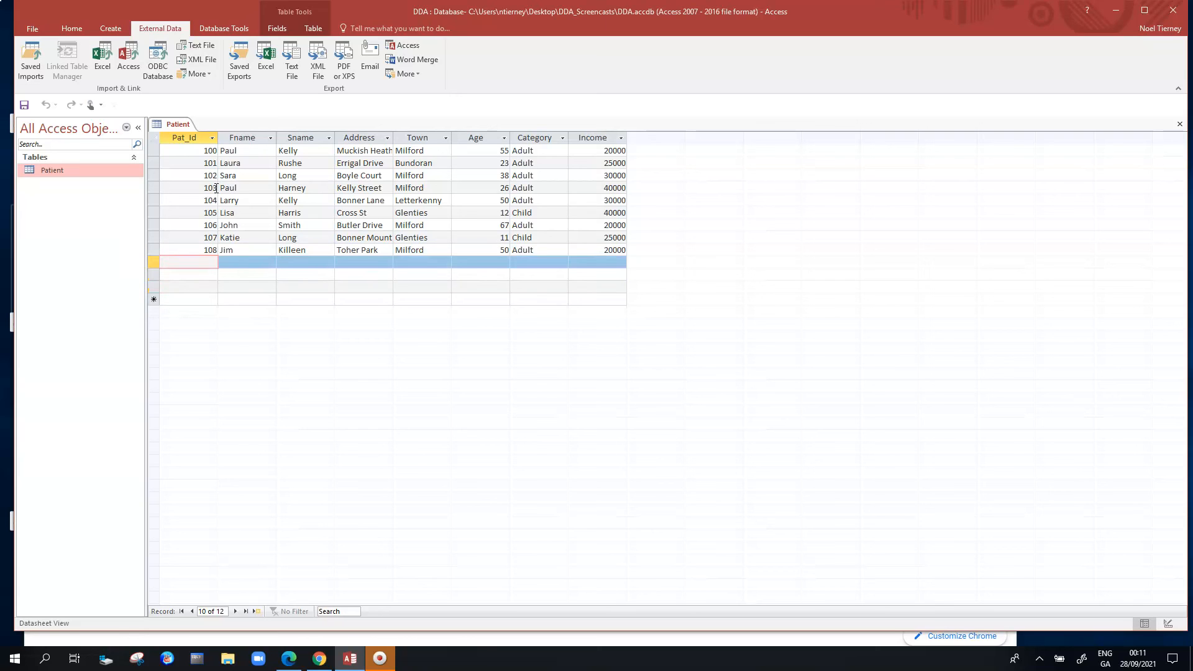
- Delete the first blank record directly below the last patient in the Patient table
left_click(263, 332)
left_click_drag(149, 262, 149, 293)
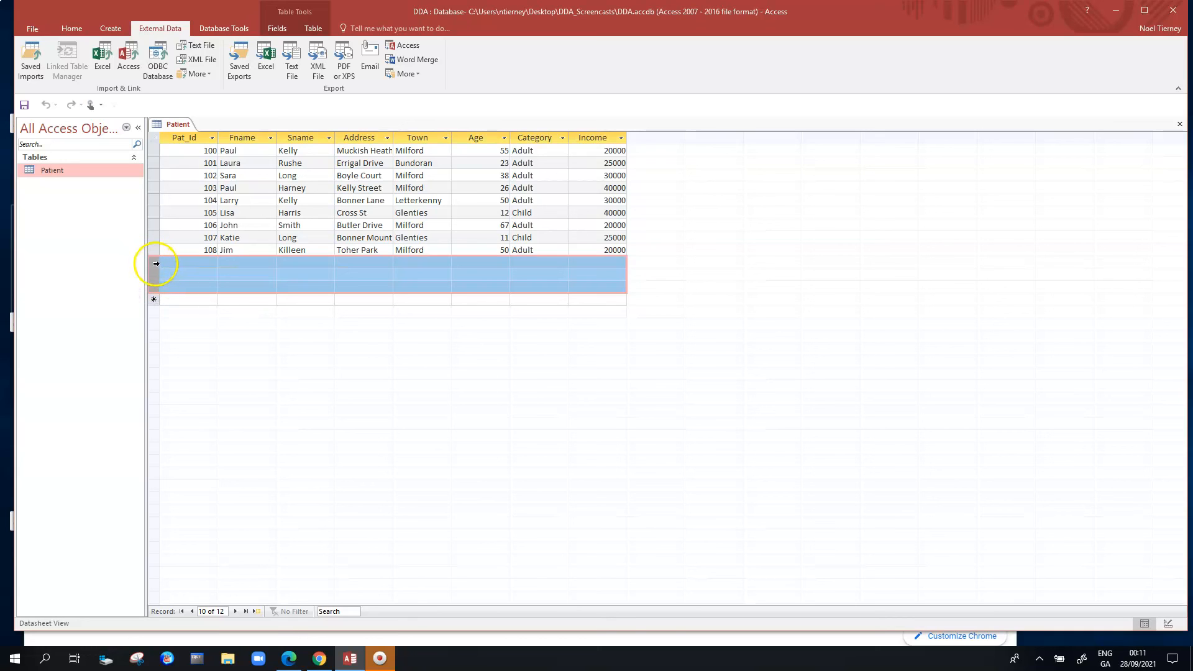
left_click(156, 263)
right_click(156, 264)
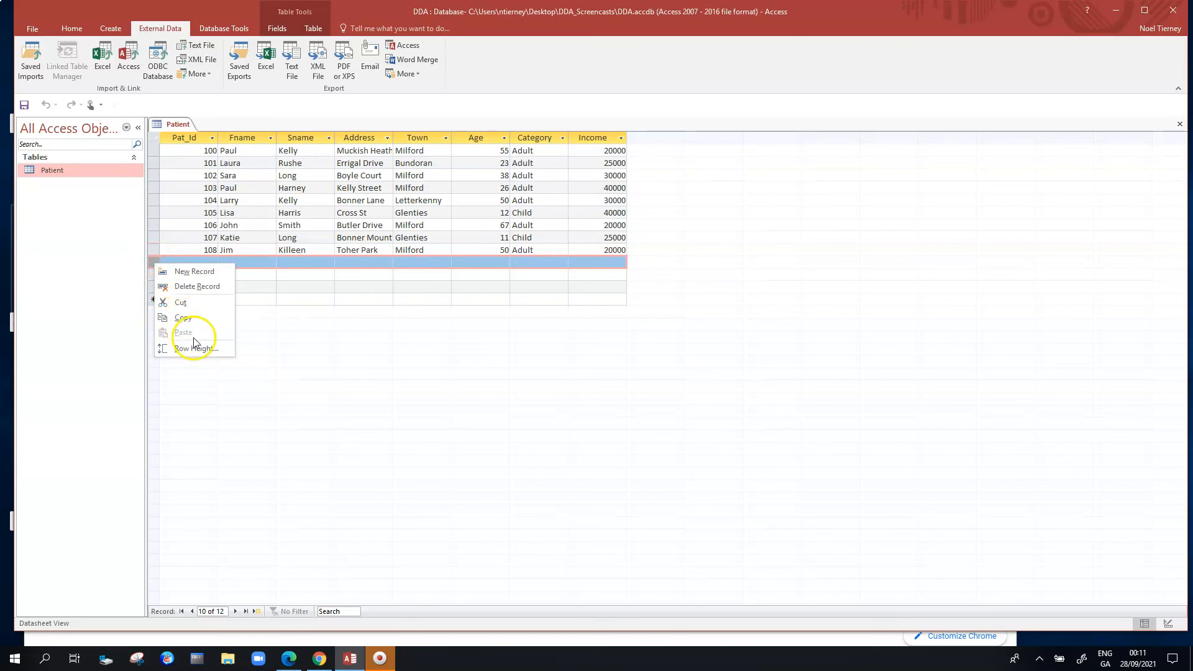
left_click(207, 287)
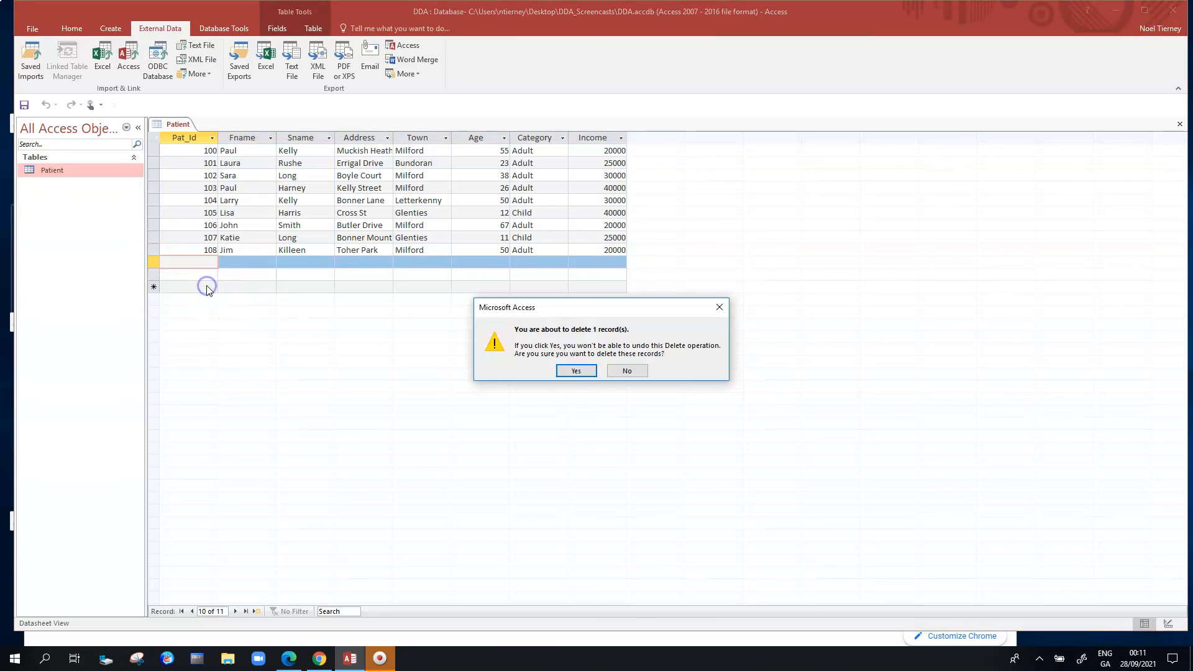
left_click(587, 371)
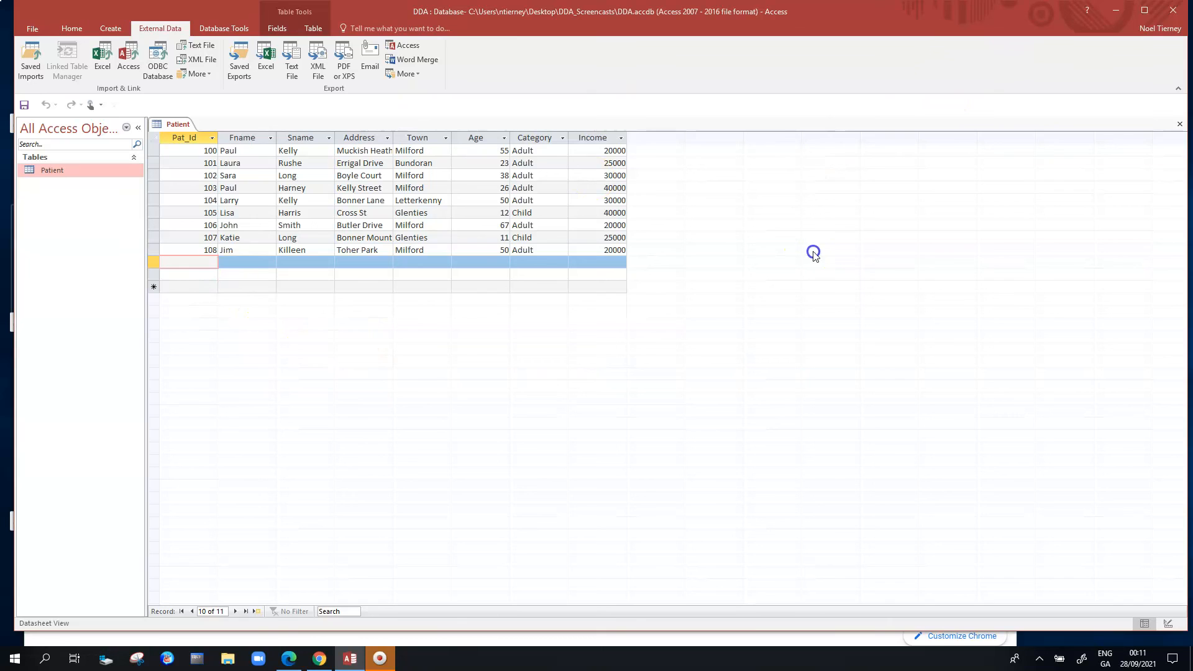
- Close and reopen the Patient table, and delete the first of the blank records still below the last patient
left_click(1180, 124)
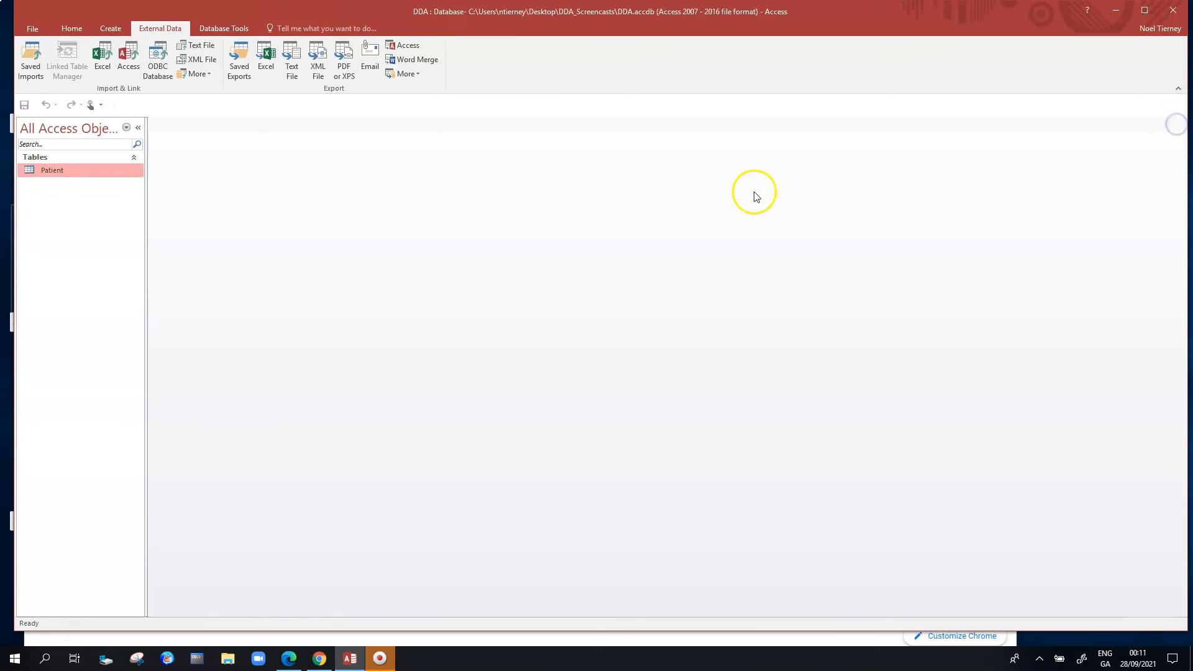
double_click(64, 171)
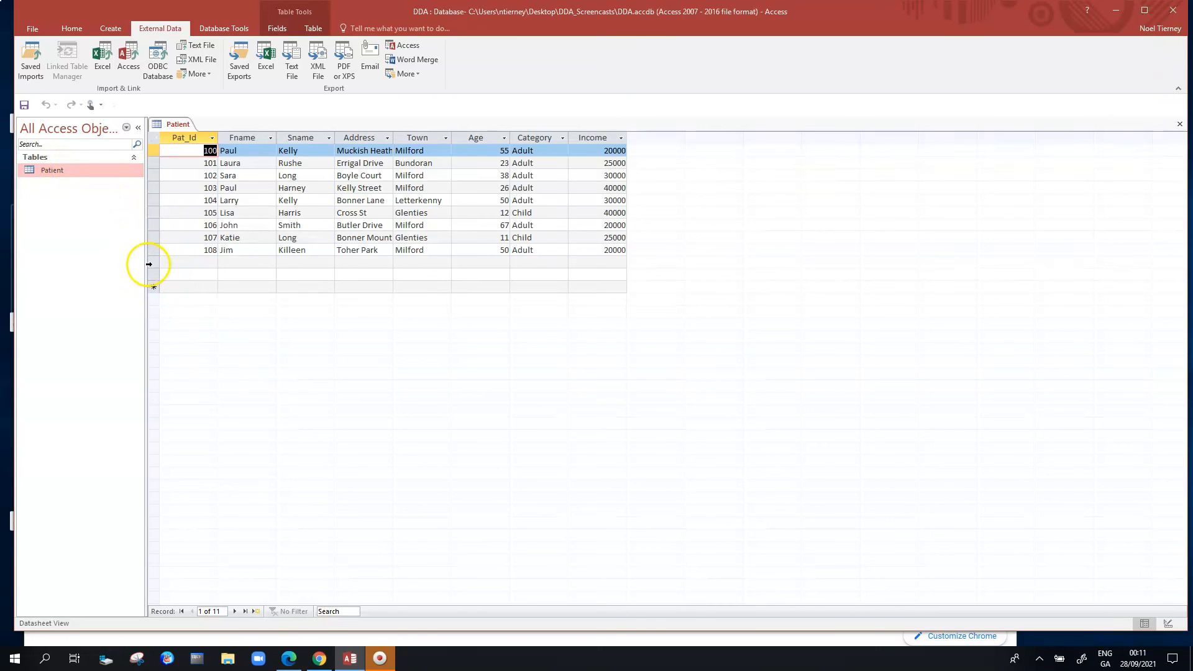
left_click_drag(150, 263, 152, 279)
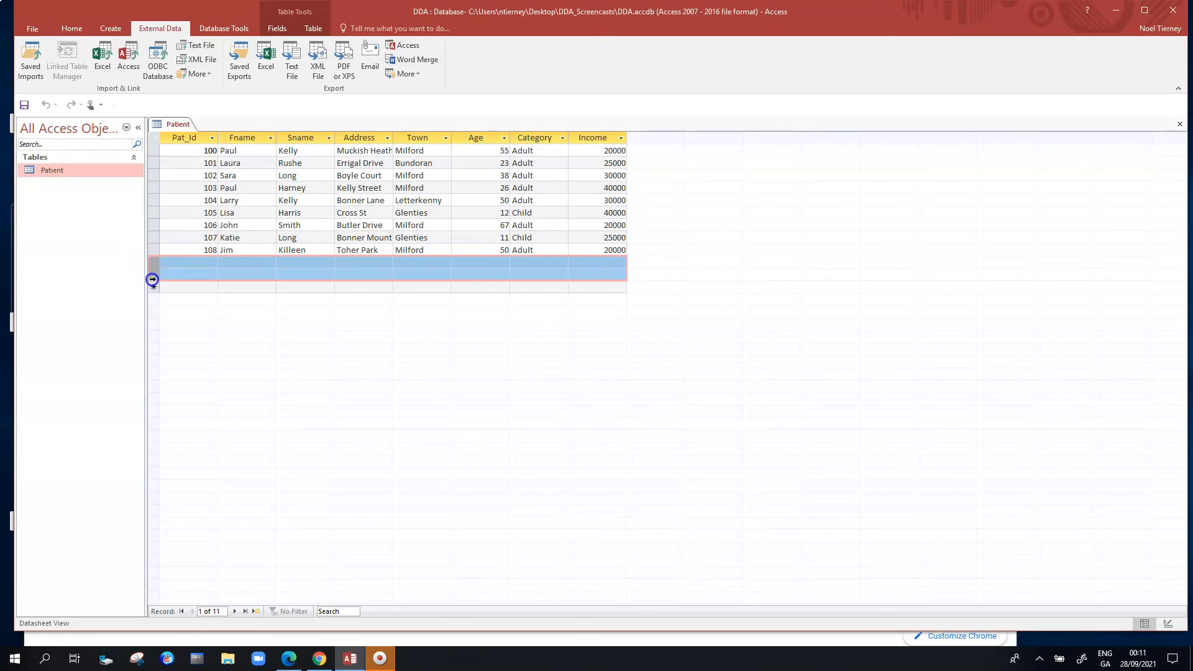
right_click(152, 262)
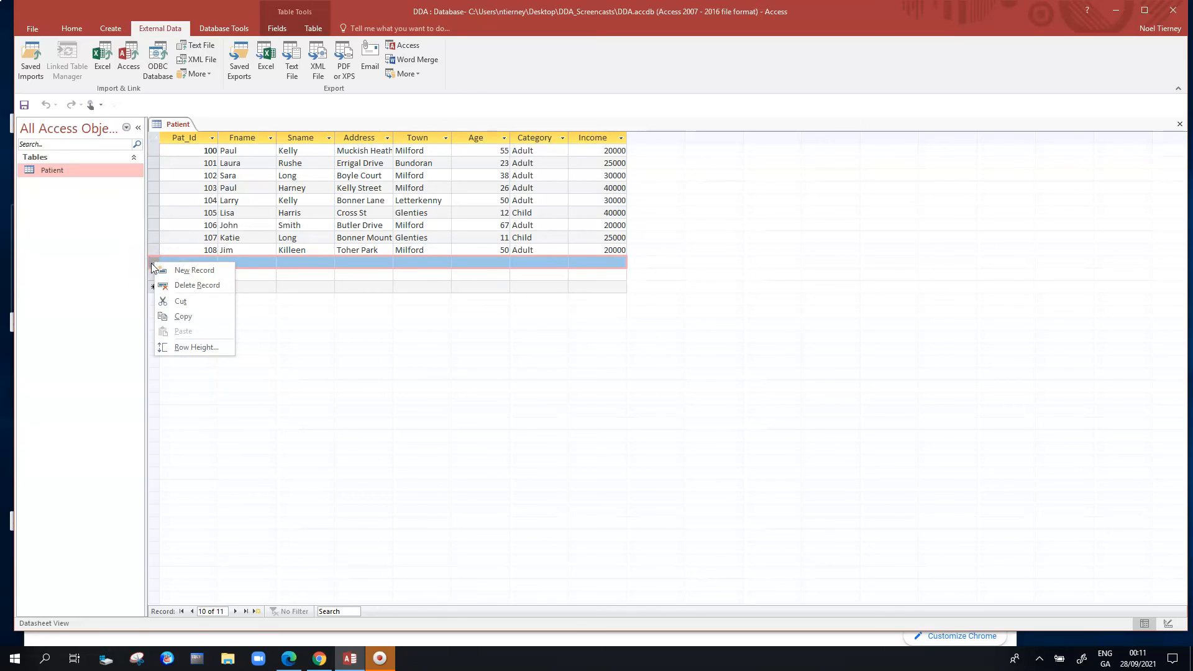
left_click(182, 286)
left_click(578, 372)
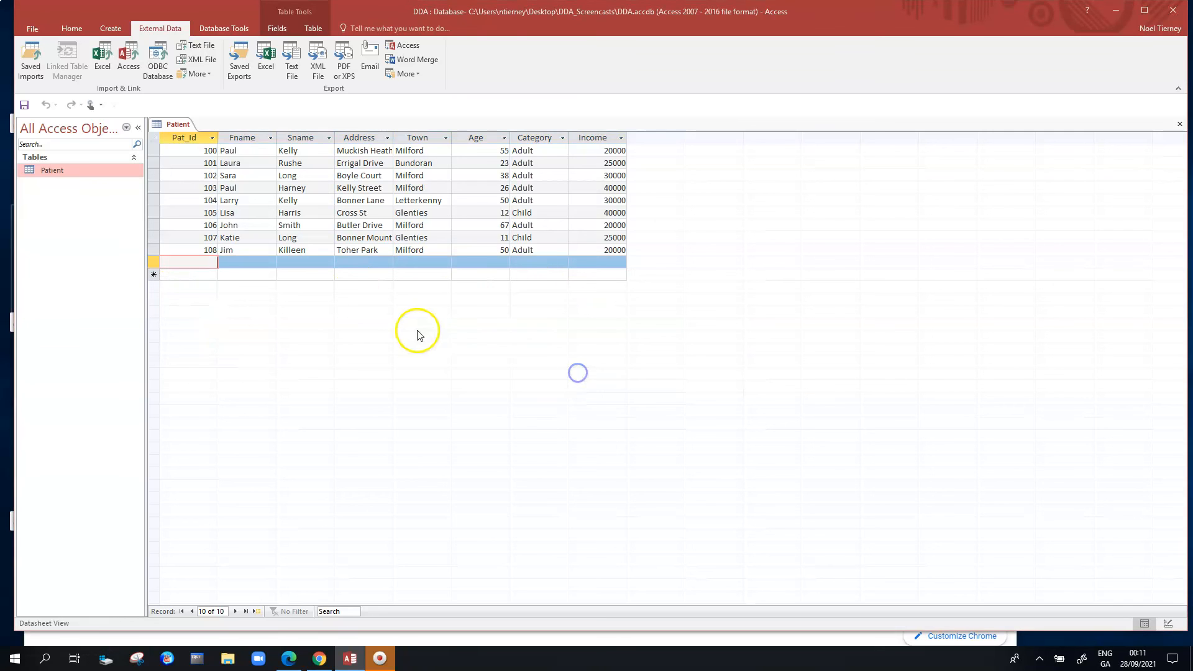
- Delete the last remaining blank record from the Patient table
right_click(153, 262)
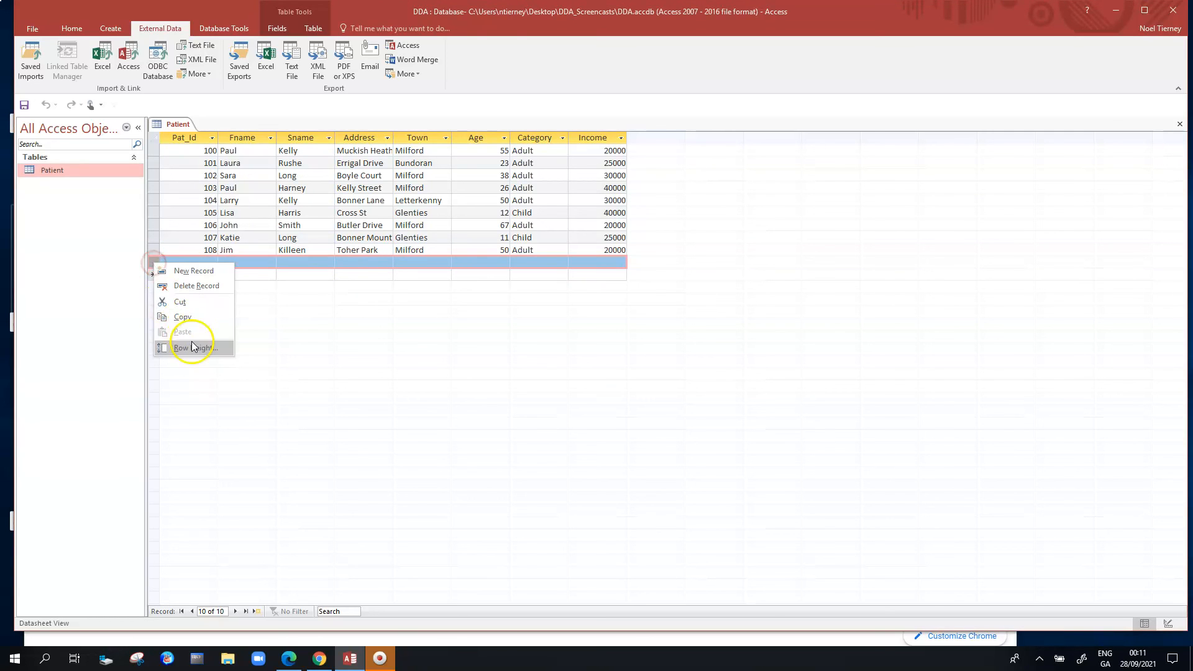
left_click(186, 286)
left_click(571, 372)
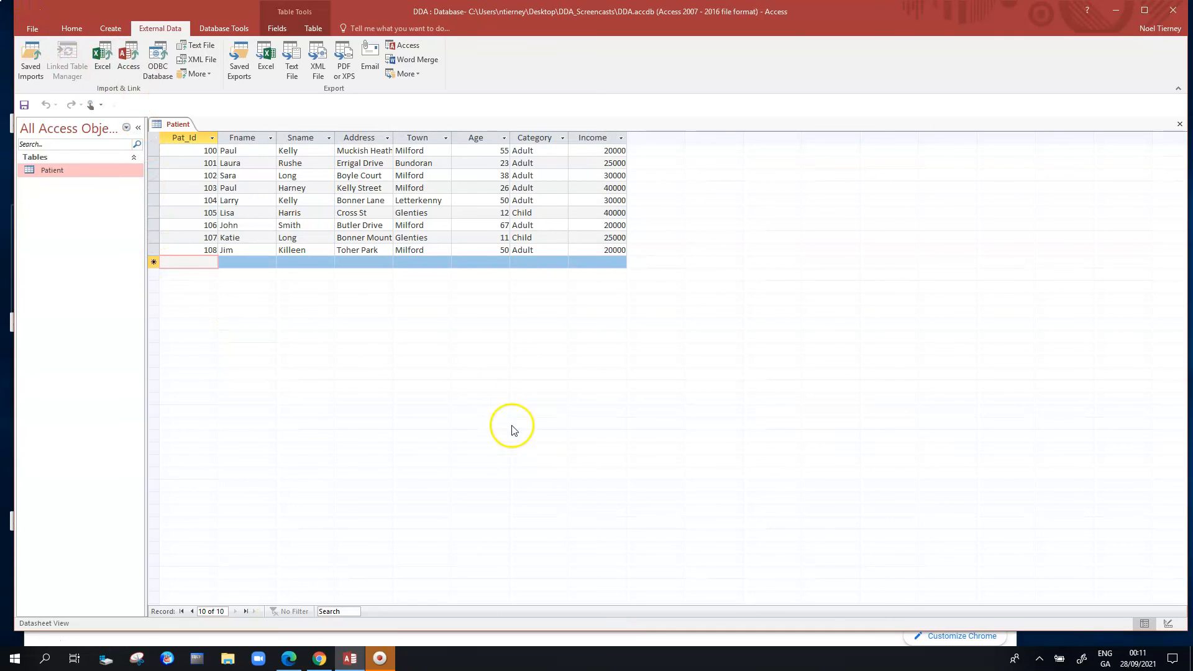
- Check the cleaned Patient records and move to the new-record row below the last patient
left_click(449, 214)
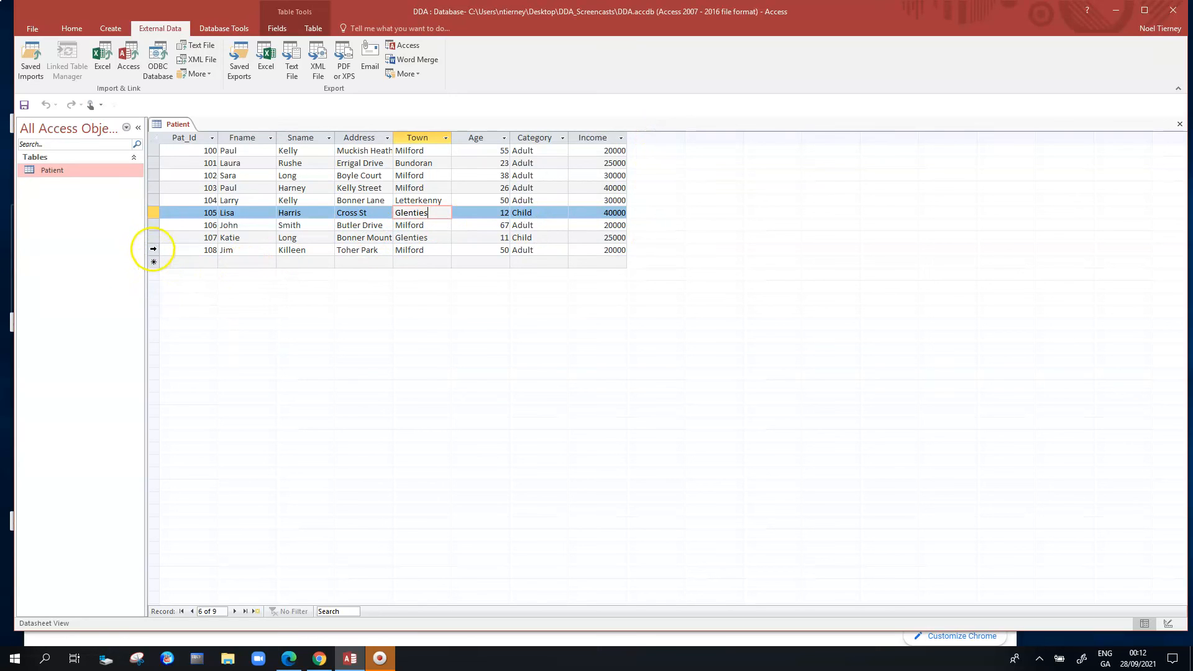
left_click(153, 249)
left_click(179, 260)
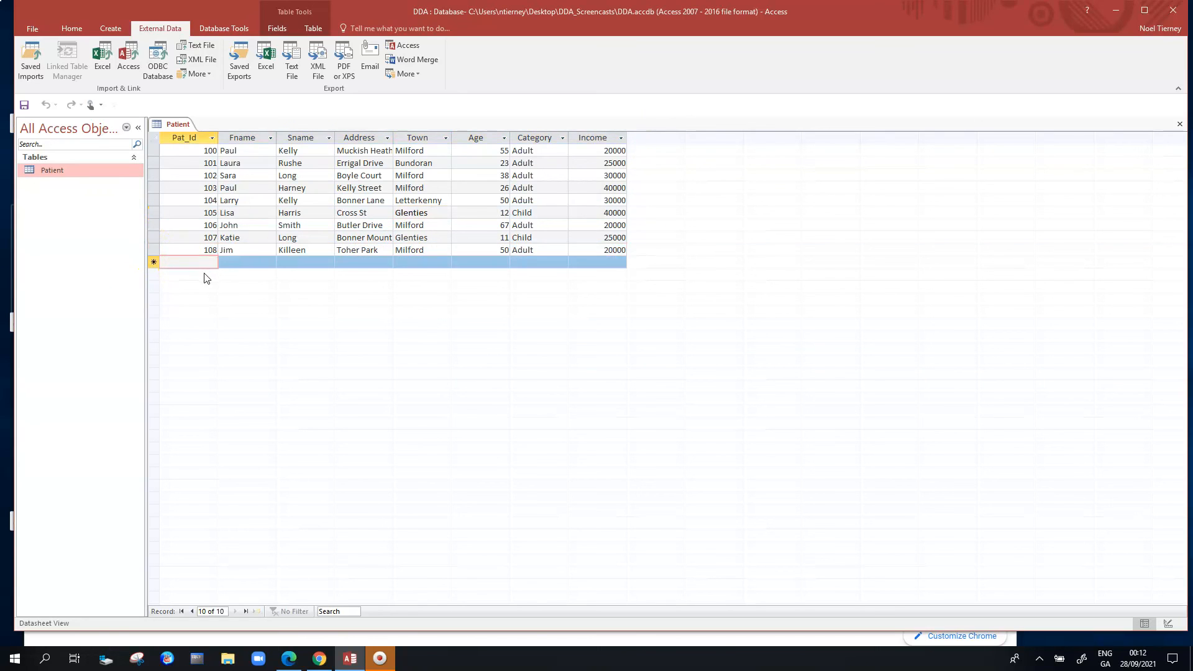